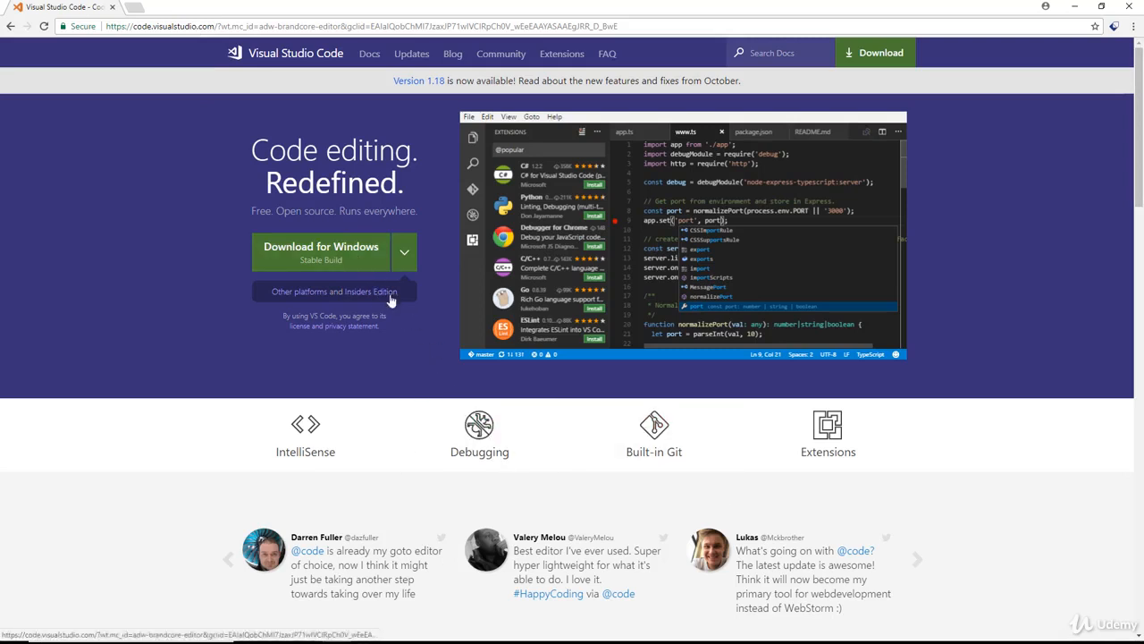
Download the VS Code Windows installer in Chrome, set to open automatically when done.
{"action": "left_click", "coordinate": [349, 259]}
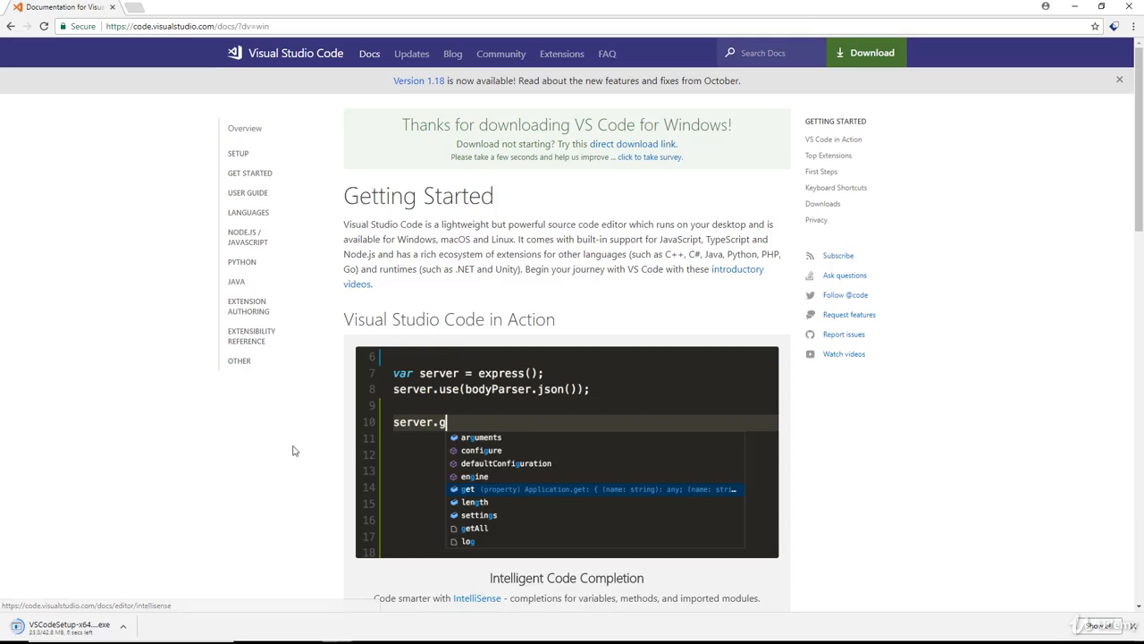
{"action": "left_click", "coordinate": [124, 627]}
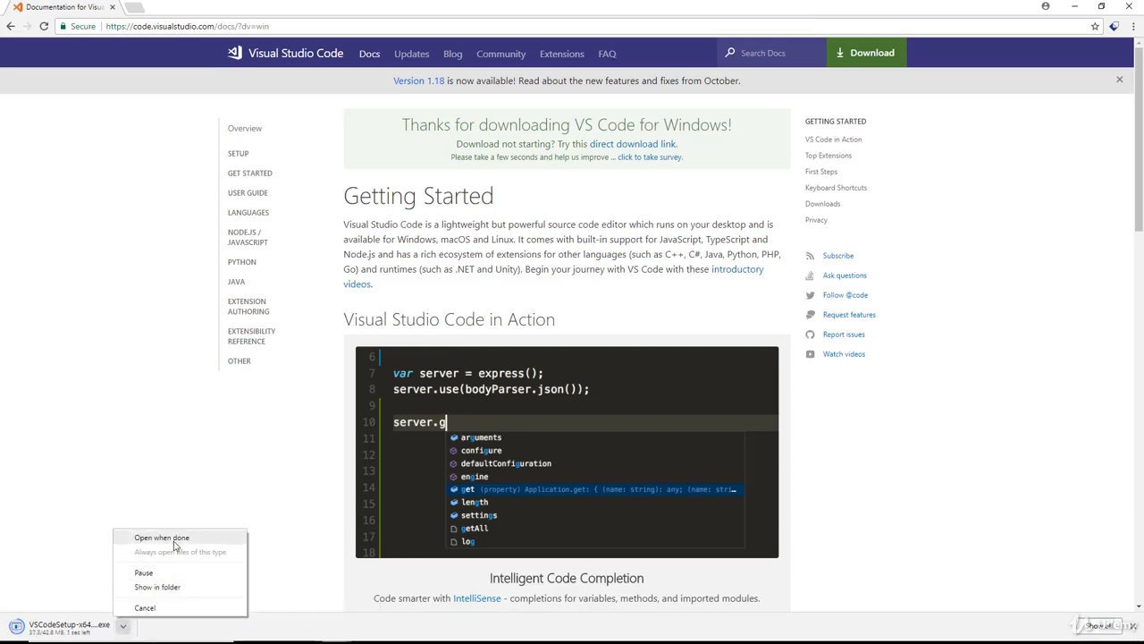
{"action": "left_click", "coordinate": [175, 544]}
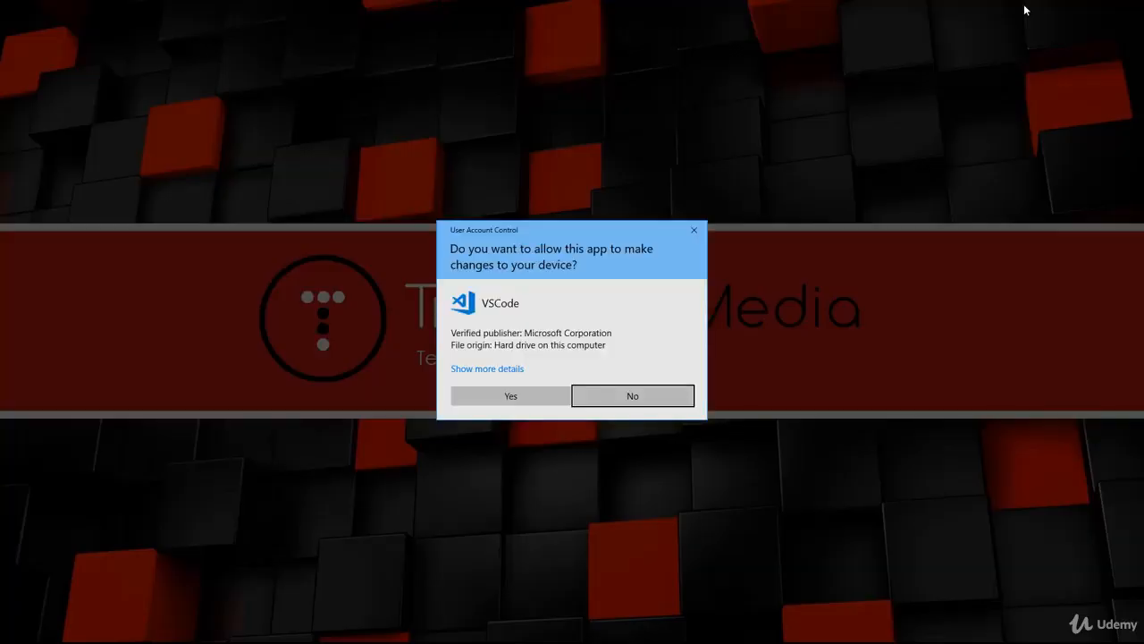
Allow the installer, accept the license, and keep the default install and shortcuts folders.
{"action": "left_click", "coordinate": [545, 390]}
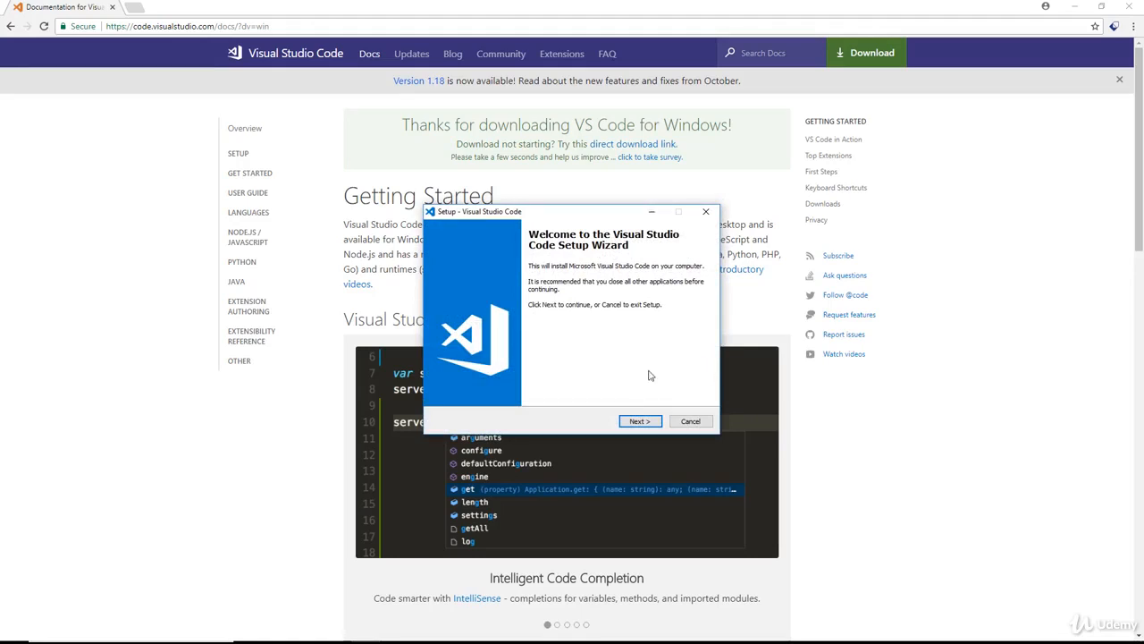
{"action": "left_click", "coordinate": [642, 421]}
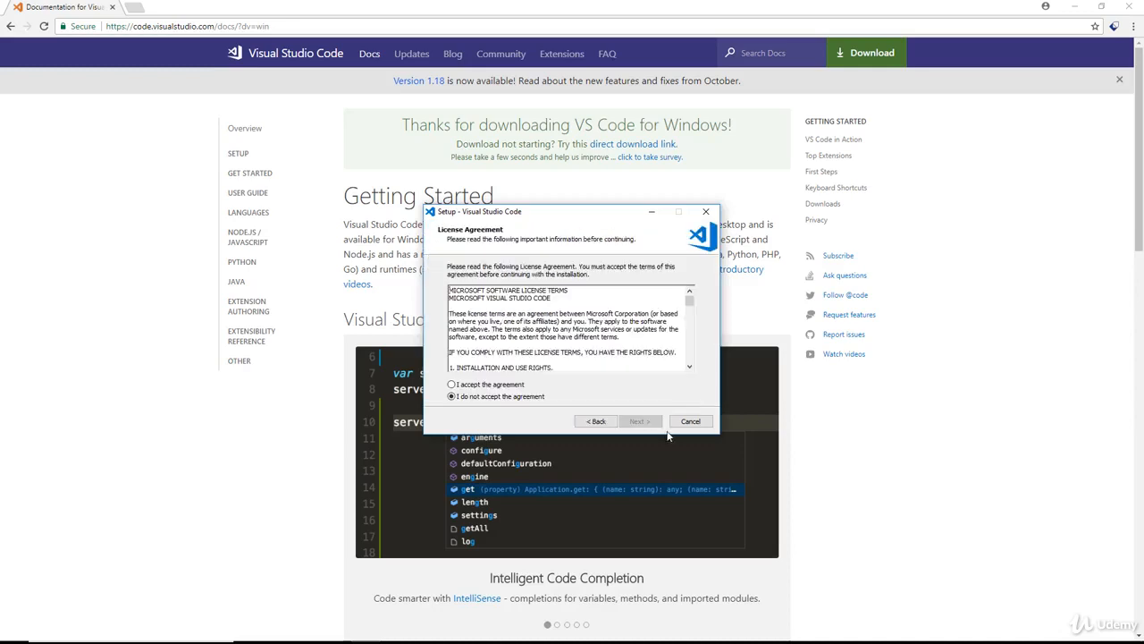
{"action": "left_click", "coordinate": [465, 385]}
{"action": "left_click", "coordinate": [641, 428]}
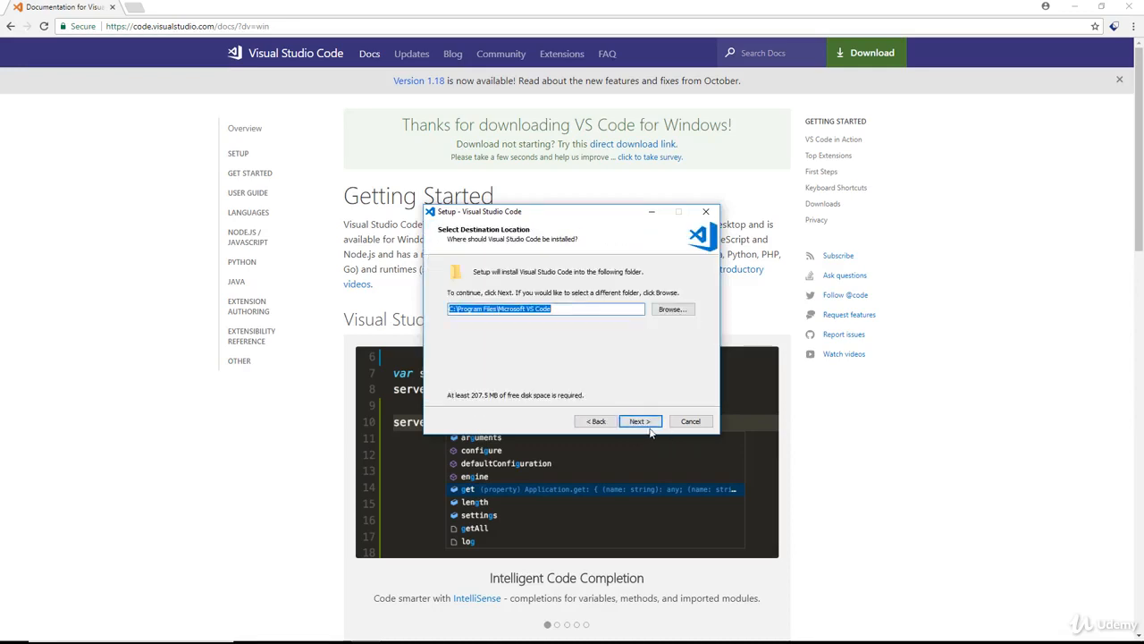
{"action": "left_click", "coordinate": [643, 427]}
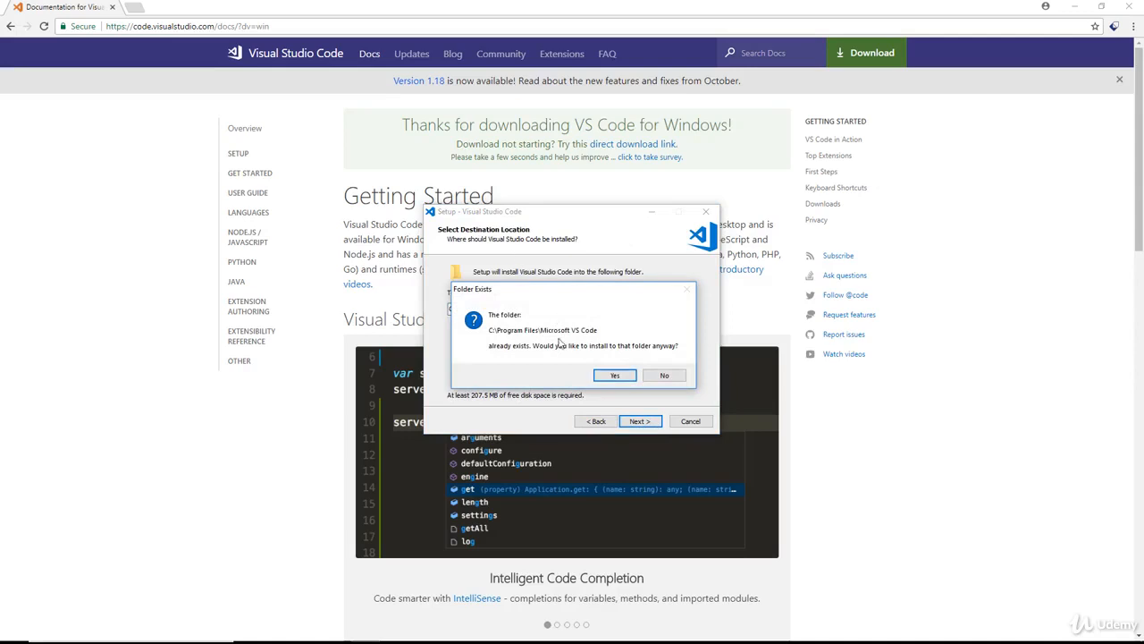
{"action": "left_click", "coordinate": [626, 375]}
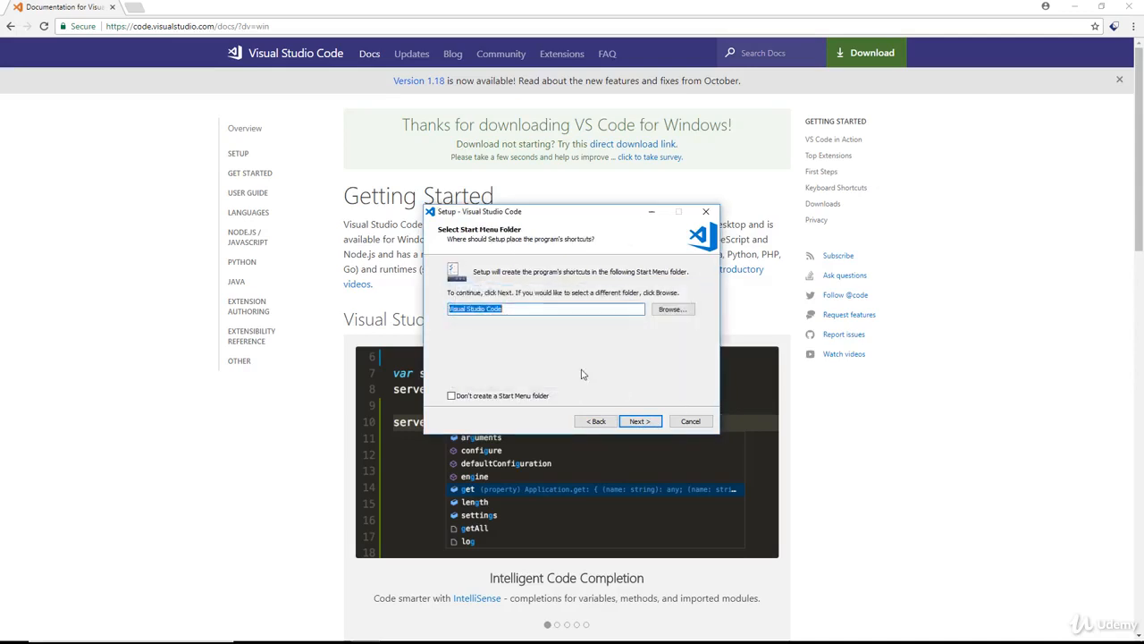
{"action": "left_click", "coordinate": [638, 423]}
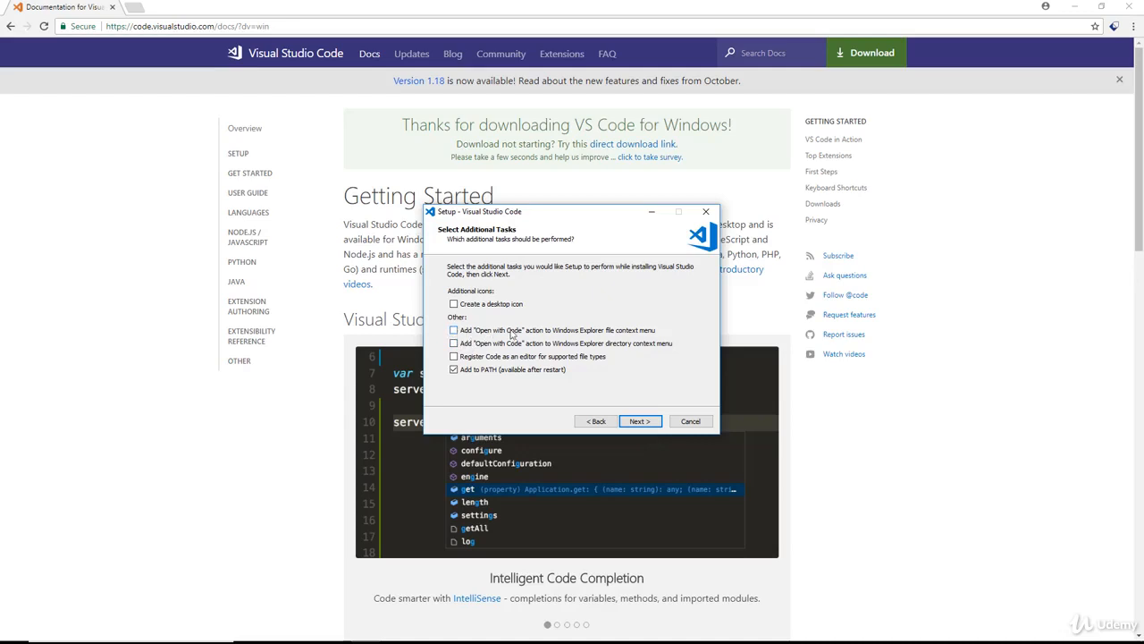
Enable both 'Open with Code' context menu entries for files and folders, then reach Ready to Install.
{"action": "left_click", "coordinate": [454, 329]}
{"action": "left_click", "coordinate": [453, 344]}
{"action": "left_click", "coordinate": [639, 424]}
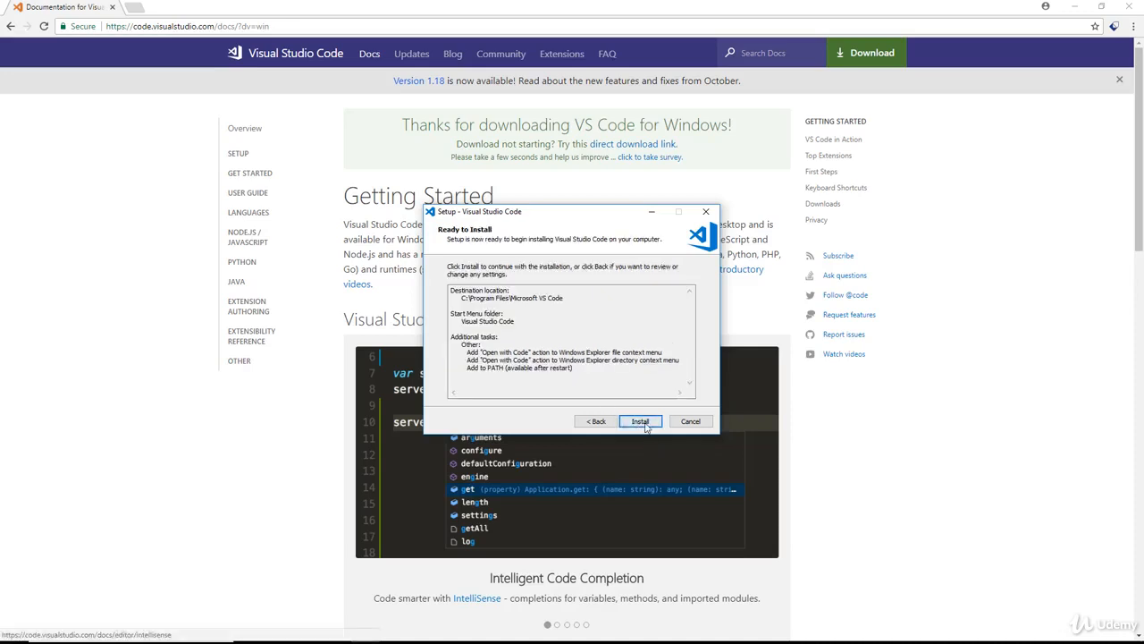
Install Visual Studio Code through to the Completing the Setup Wizard page.
{"action": "left_click", "coordinate": [638, 424]}
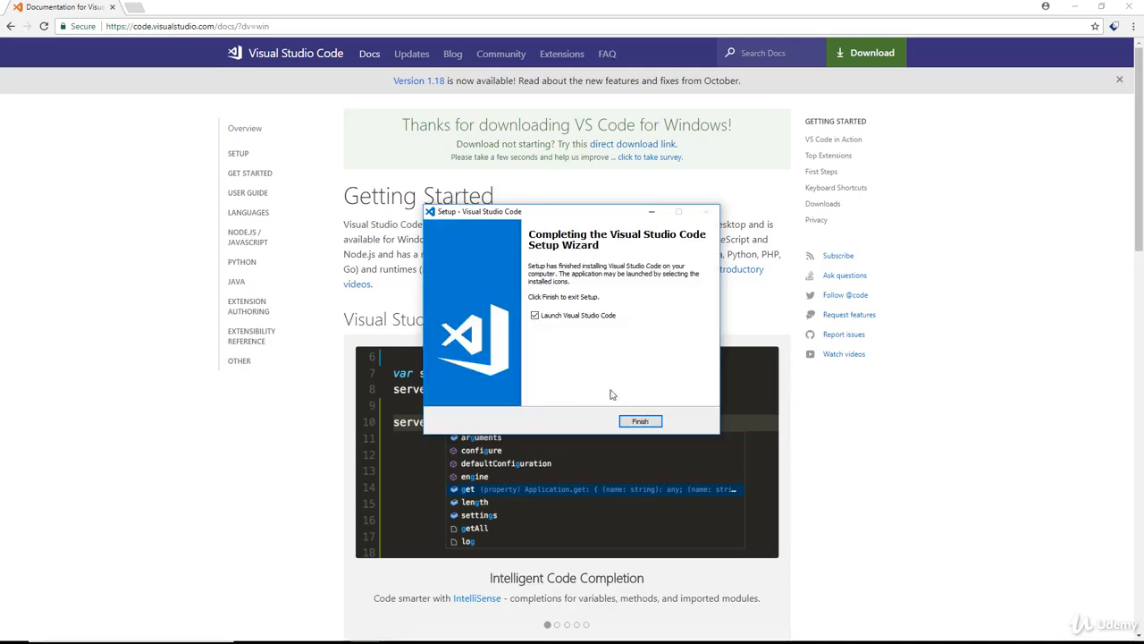
Finish setup to launch VS Code, then close the Release Notes and Welcome tabs.
{"action": "left_click", "coordinate": [638, 420]}
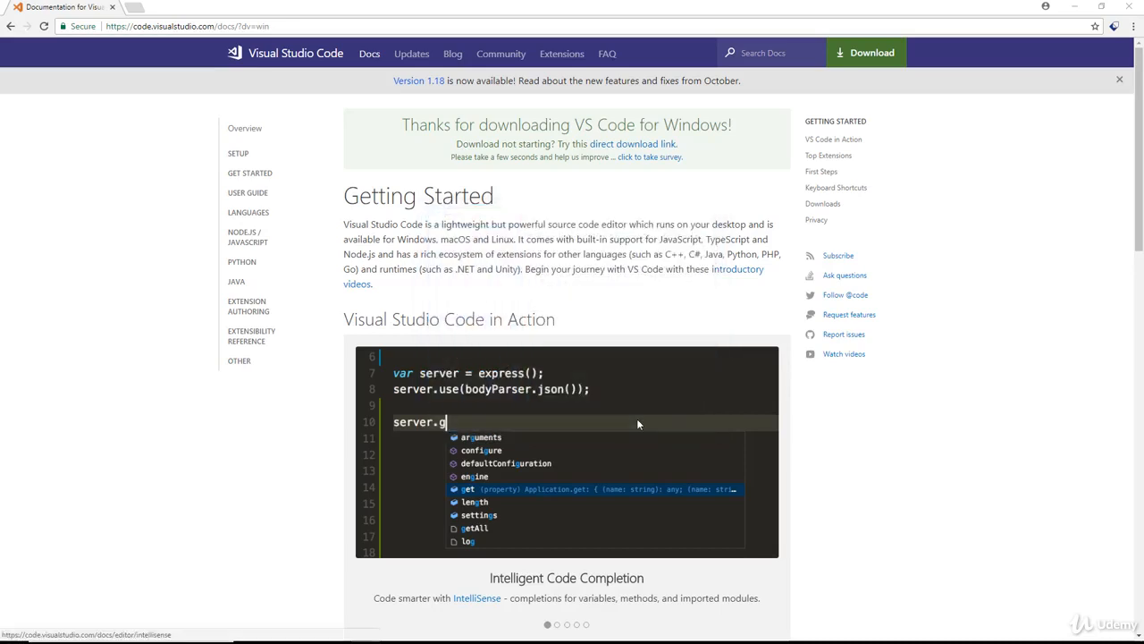
{"action": "left_click", "coordinate": [1079, 8]}
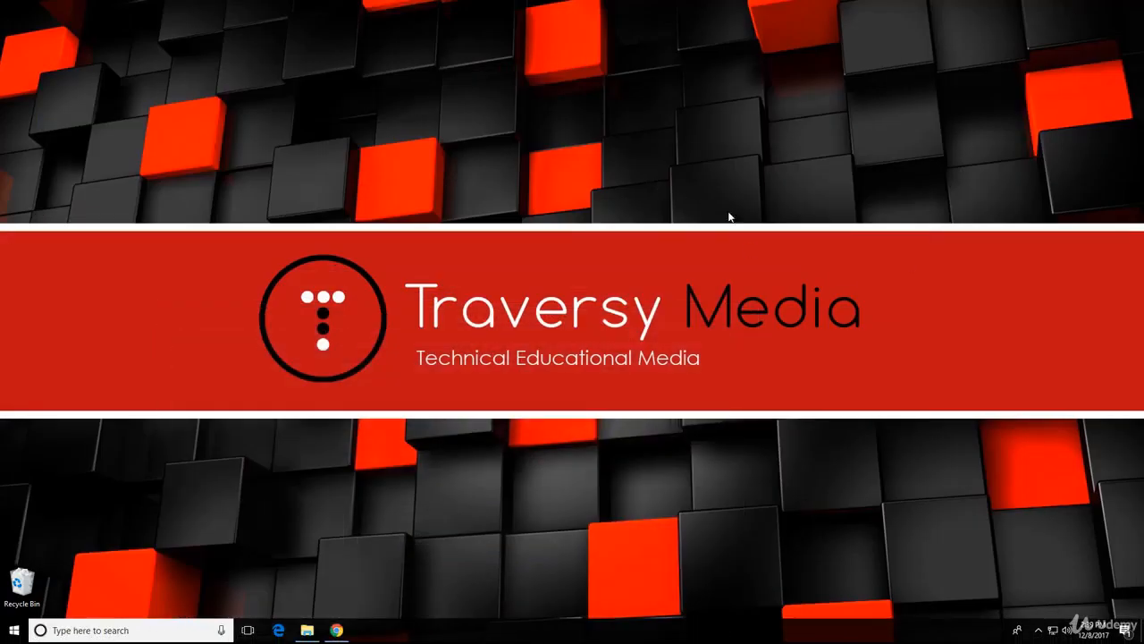
{"action": "left_click", "coordinate": [767, 258]}
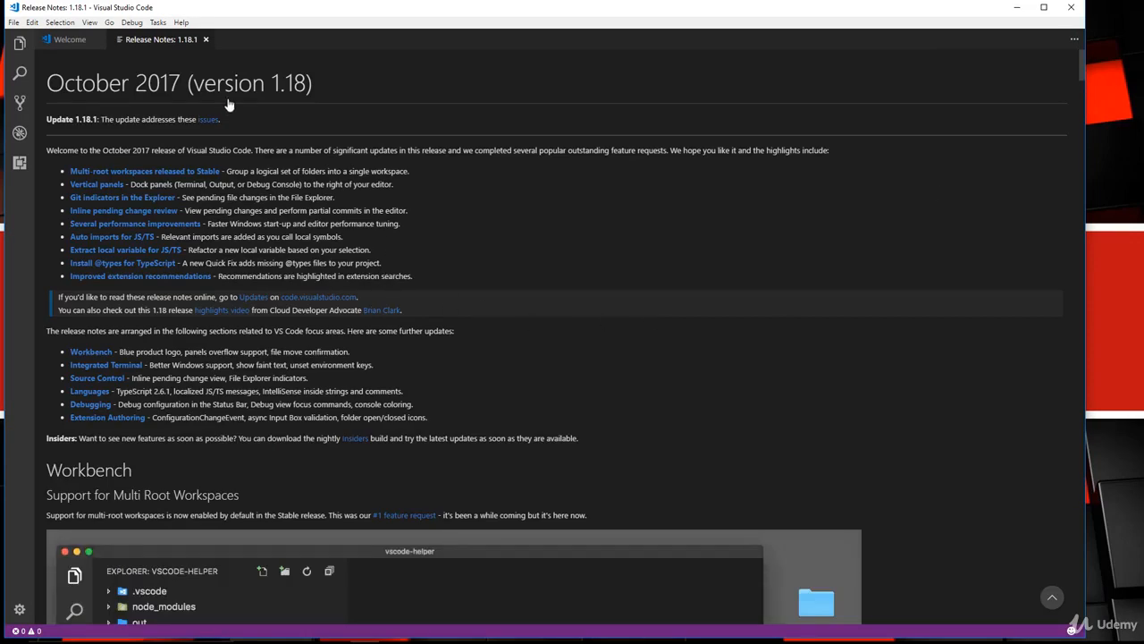
{"action": "left_click", "coordinate": [205, 40]}
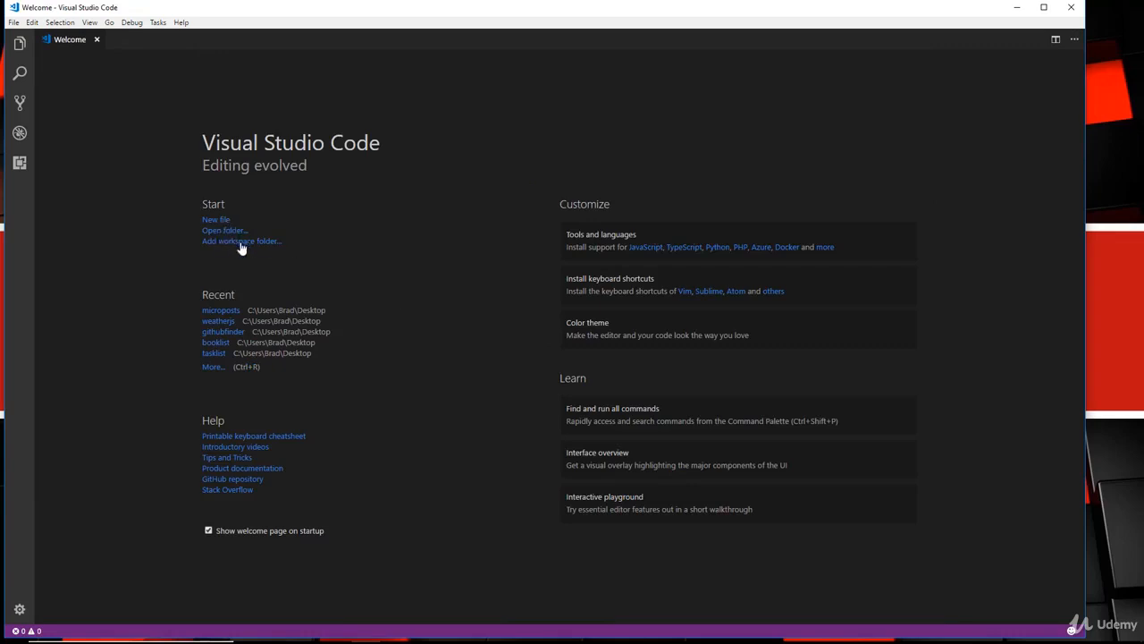
{"action": "left_click", "coordinate": [98, 41]}
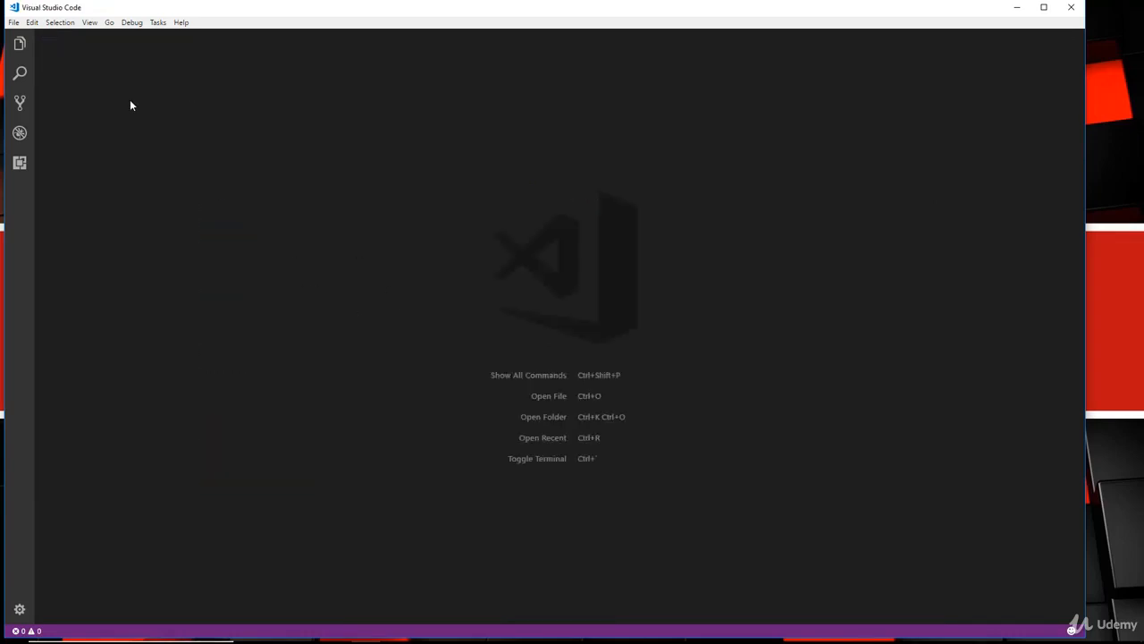
{"action": "left_click", "coordinate": [14, 23]}
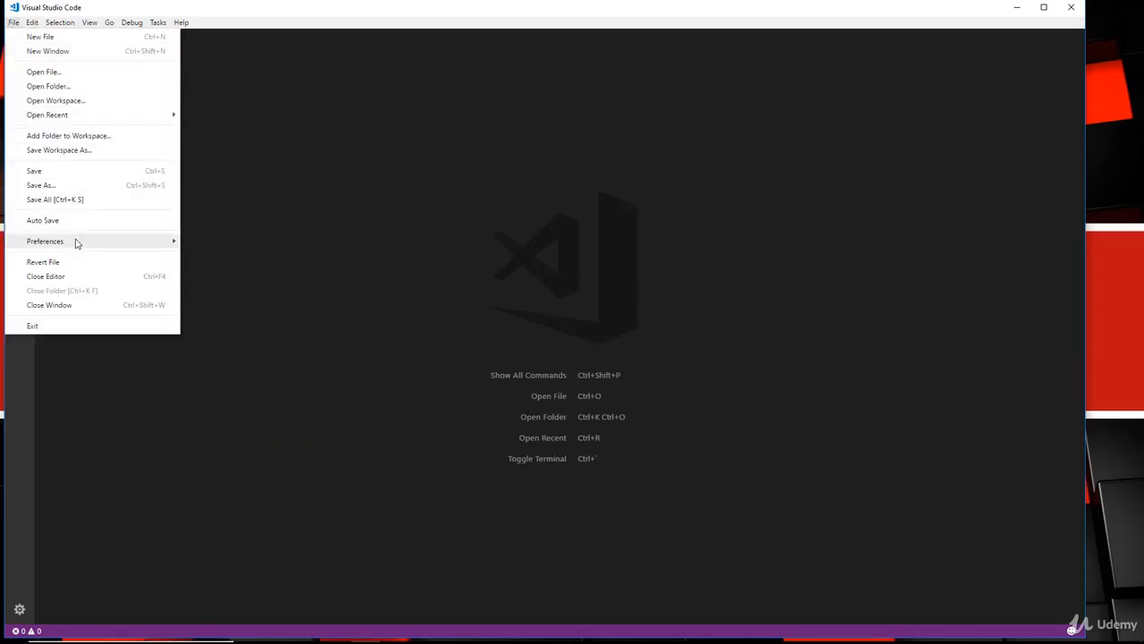
Open User Settings via File > Preferences and browse the default Editor settings.
{"action": "mouse_move", "coordinate": [102, 243]}
{"action": "left_click", "coordinate": [233, 245]}
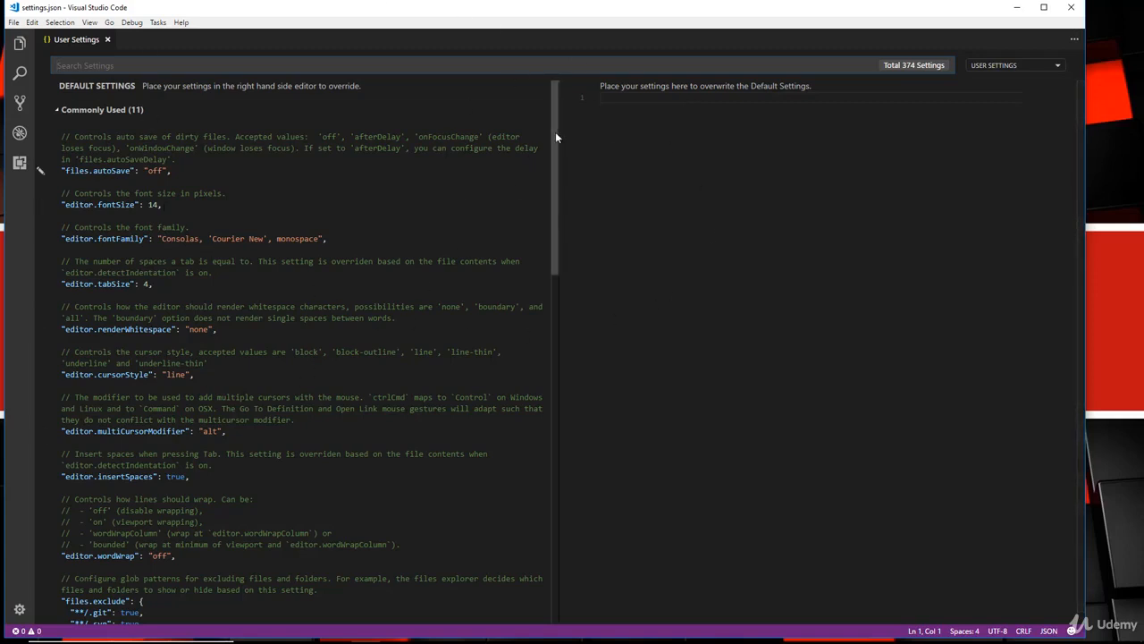
{"action": "scroll", "coordinate": [555, 131], "scroll_direction": "down", "scroll_amount": 2}
{"action": "scroll", "coordinate": [555, 179], "scroll_direction": "down", "scroll_amount": 10}
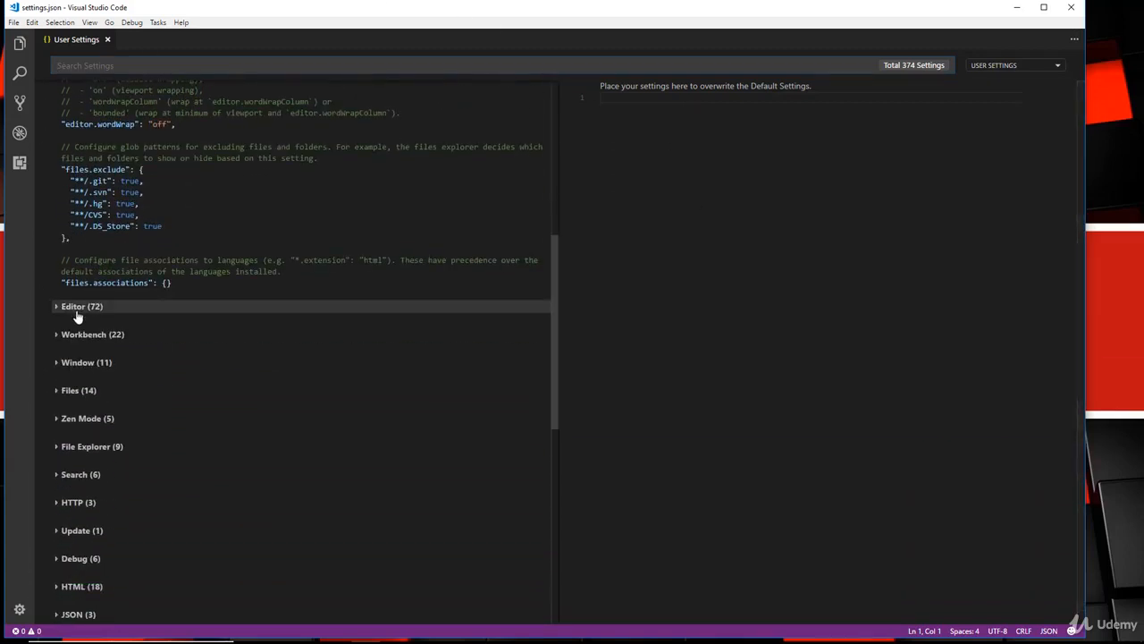
{"action": "left_click", "coordinate": [79, 306]}
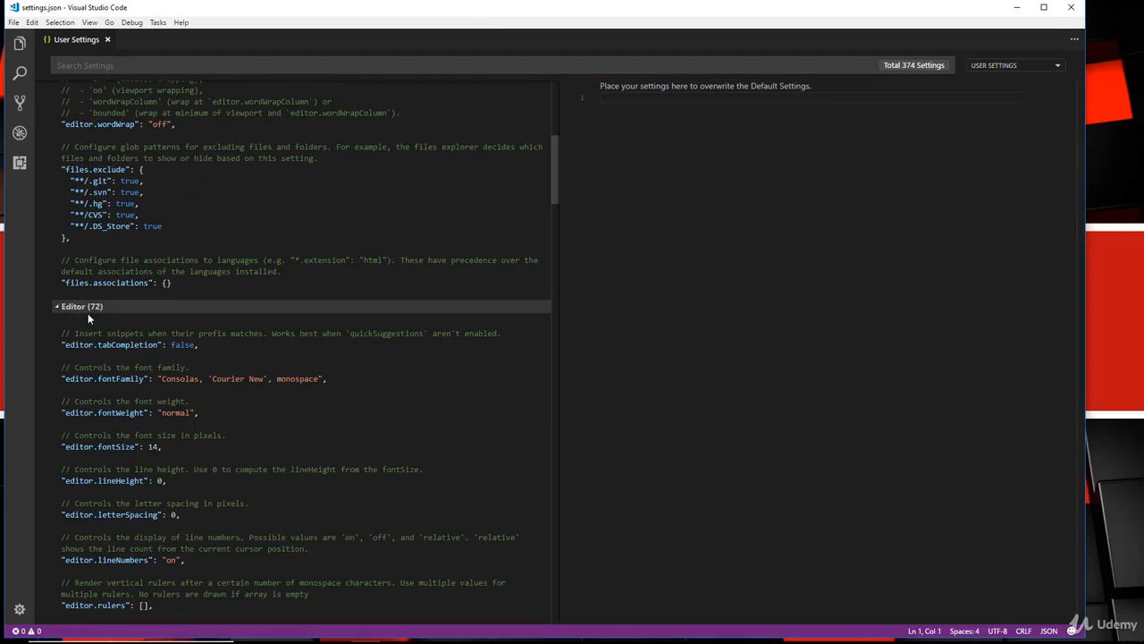
{"action": "left_click", "coordinate": [78, 306]}
{"action": "scroll", "coordinate": [278, 281], "scroll_direction": "down", "scroll_amount": 2}
{"action": "scroll", "coordinate": [279, 280], "scroll_direction": "up", "scroll_amount": 8}
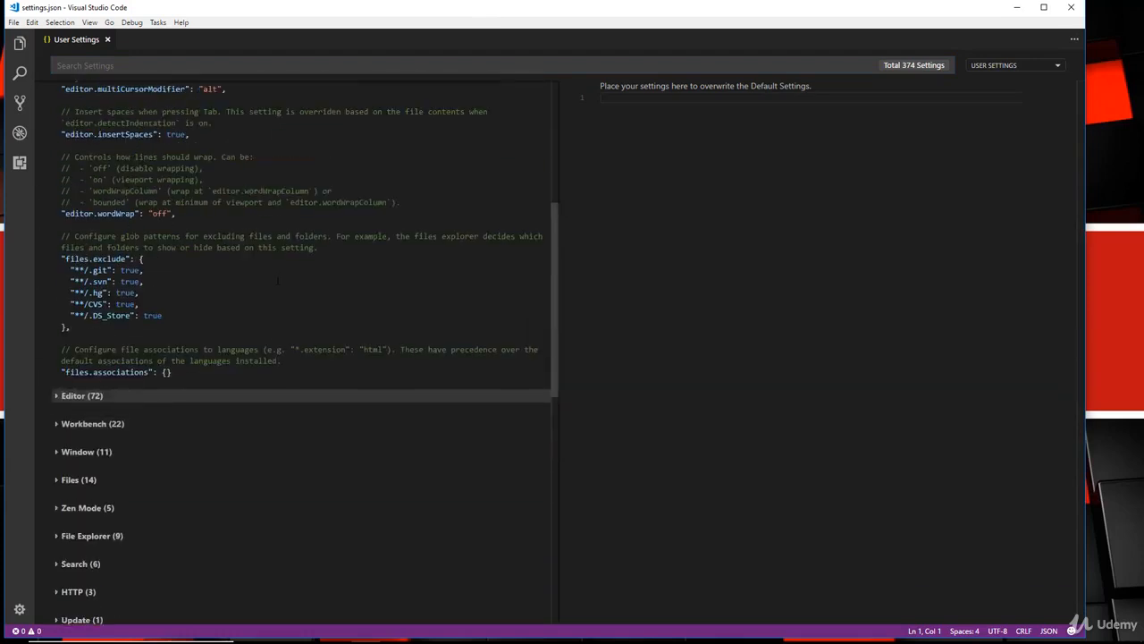
{"action": "scroll", "coordinate": [279, 280], "scroll_direction": "up", "scroll_amount": 1}
Select and copy the default editor.fontSize setting line.
{"action": "left_click_drag", "start_coordinate": [60, 135], "coordinate": [329, 135]}
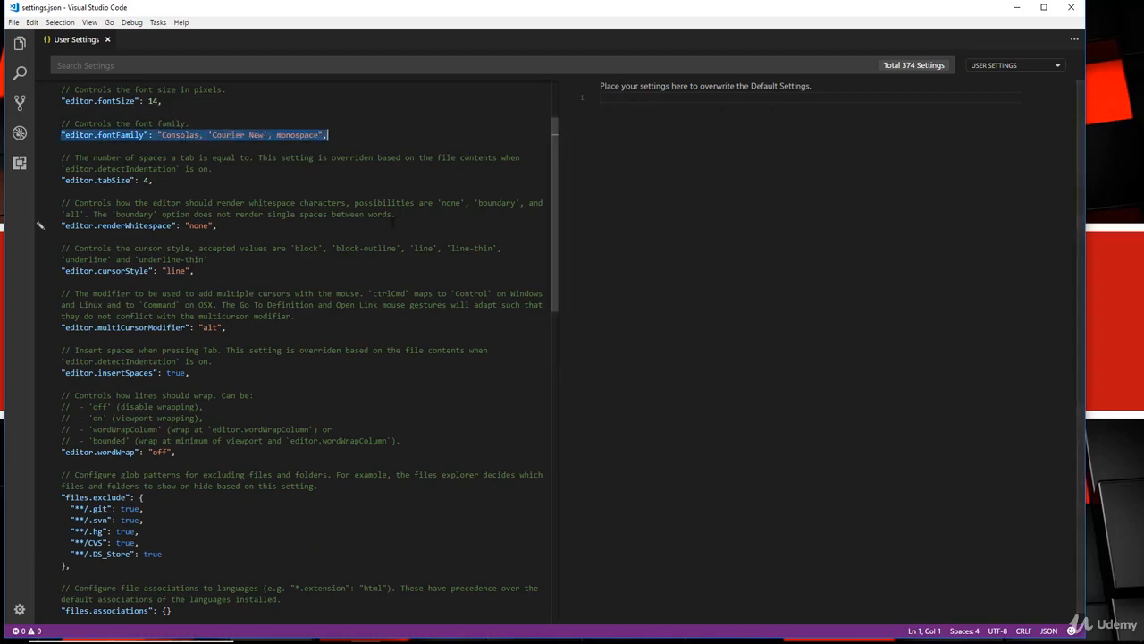
{"action": "scroll", "coordinate": [391, 225], "scroll_direction": "up", "scroll_amount": 2}
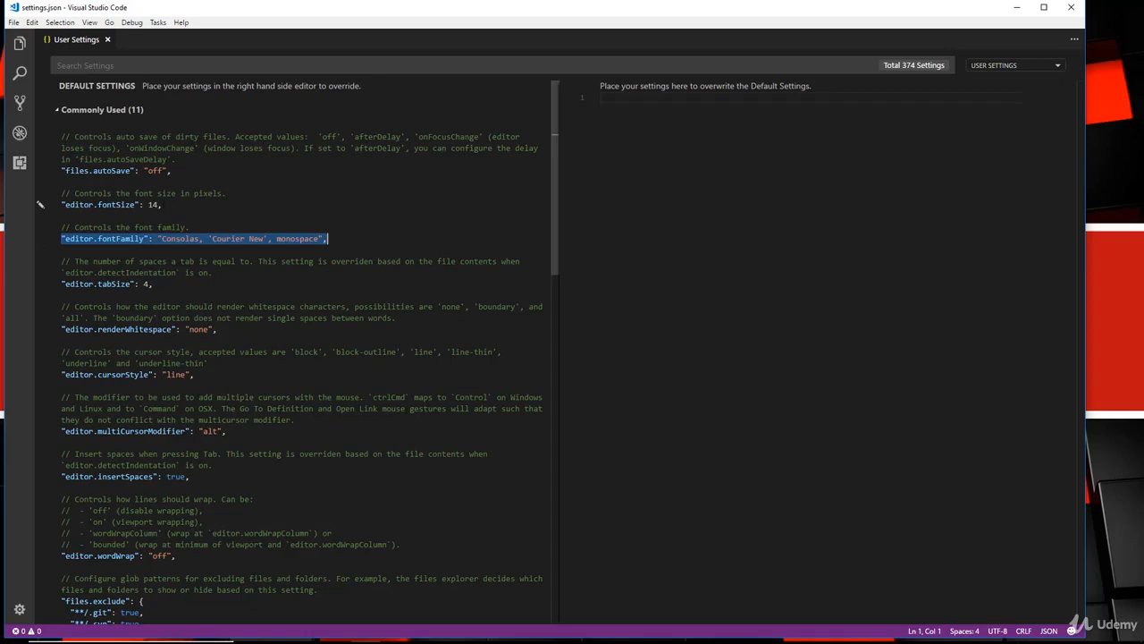
{"action": "left_click_drag", "start_coordinate": [163, 205], "coordinate": [61, 205]}
{"action": "right_click", "coordinate": [75, 204]}
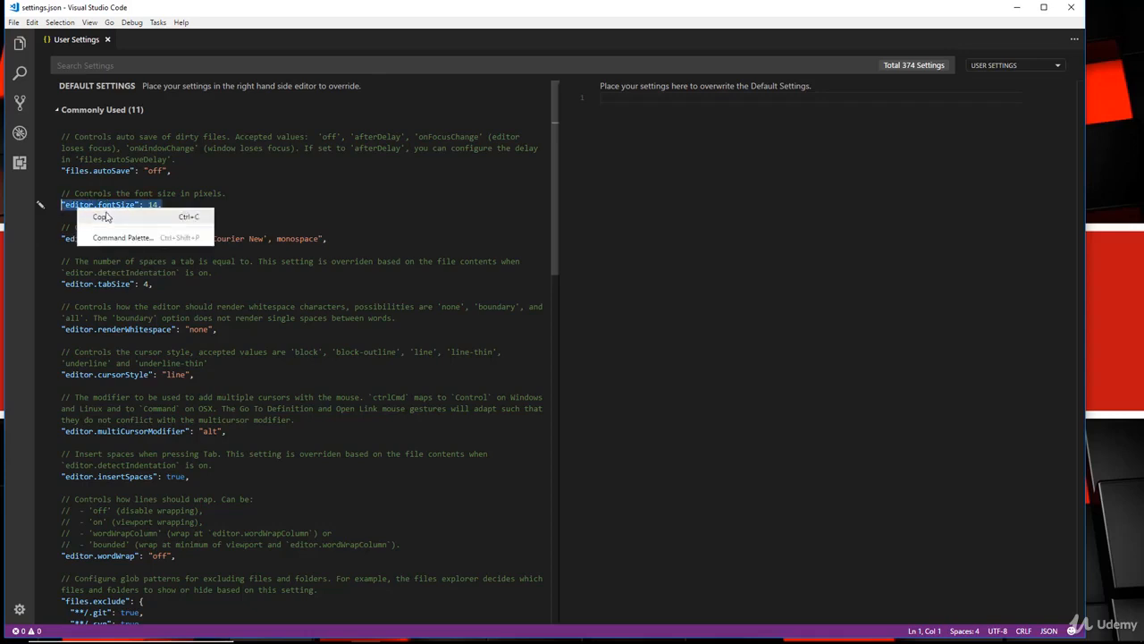
{"action": "left_click", "coordinate": [107, 218]}
{"action": "left_click", "coordinate": [702, 138]}
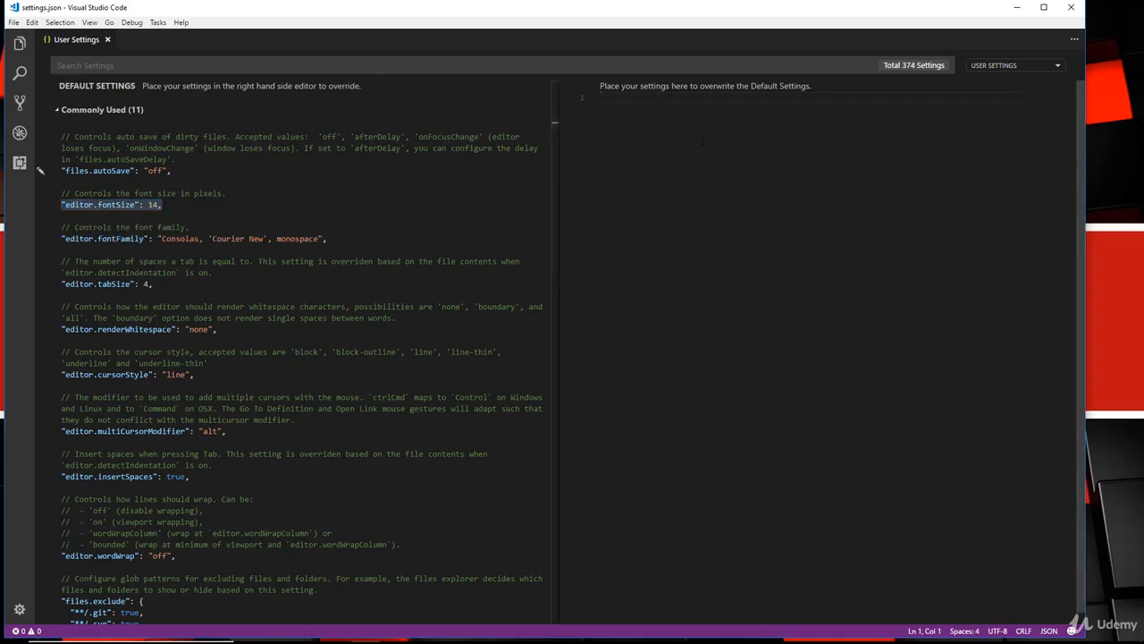
Create the user settings object with editor.fontSize overridden to 26 and save it.
{"action": "type", "text": "{"}
{"action": "key", "text": "Return"}
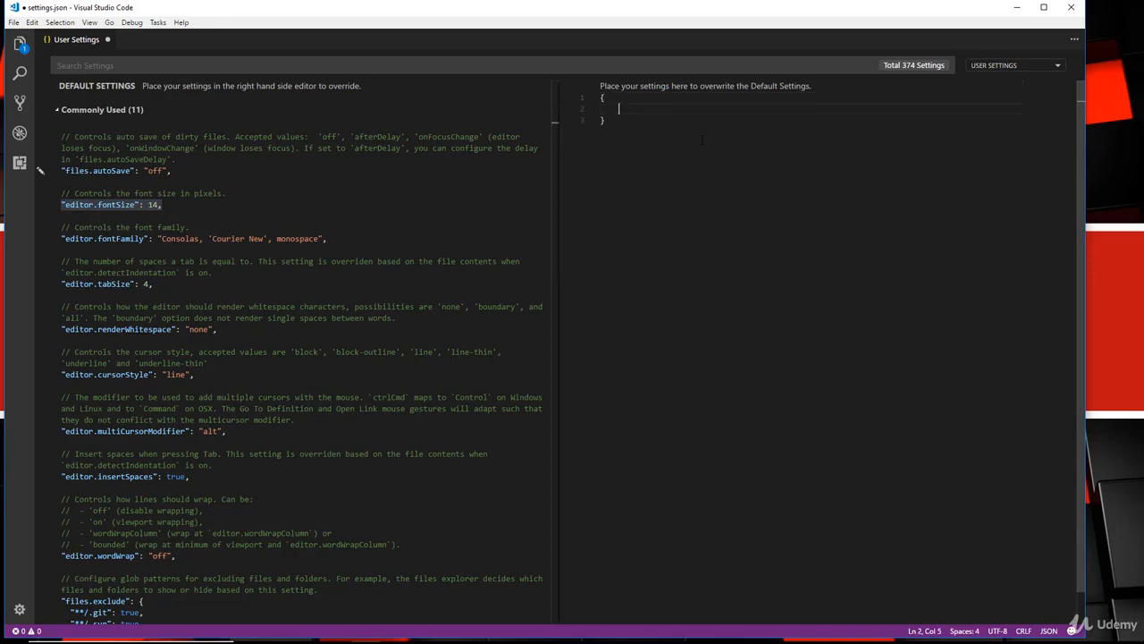
{"action": "key", "text": "ctrl+v"}
{"action": "type", "text": "20"}
{"action": "left_click", "coordinate": [696, 167]}
{"action": "key", "text": "ctrl+s"}
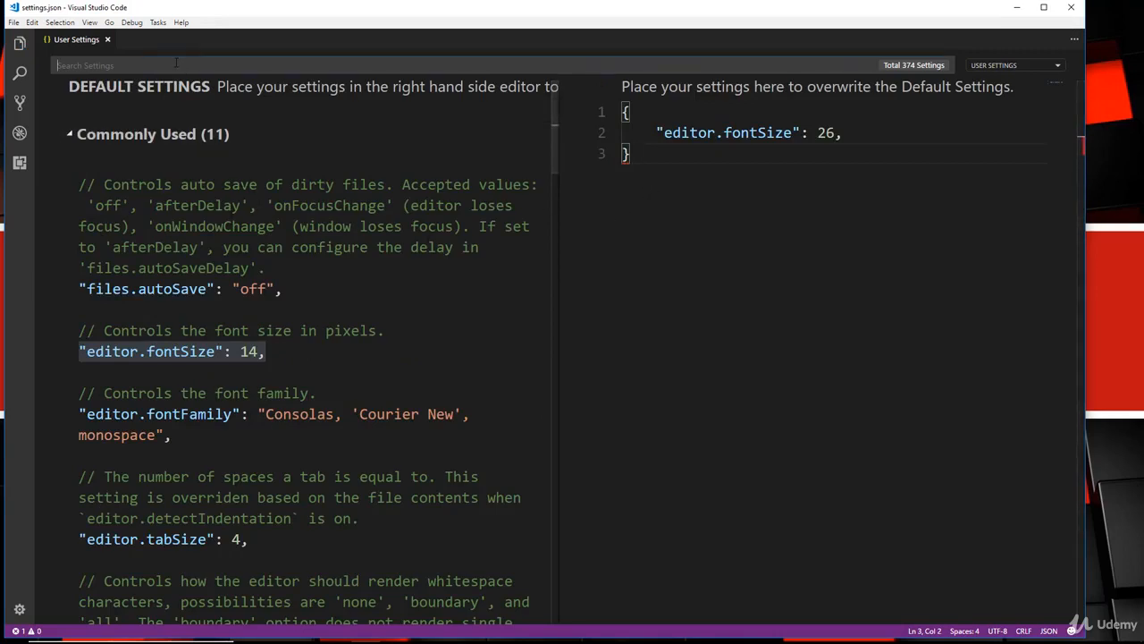
Copy editor.tabSize into user settings with value 2, then clear the 'tab' search.
{"action": "type", "text": "tab"}
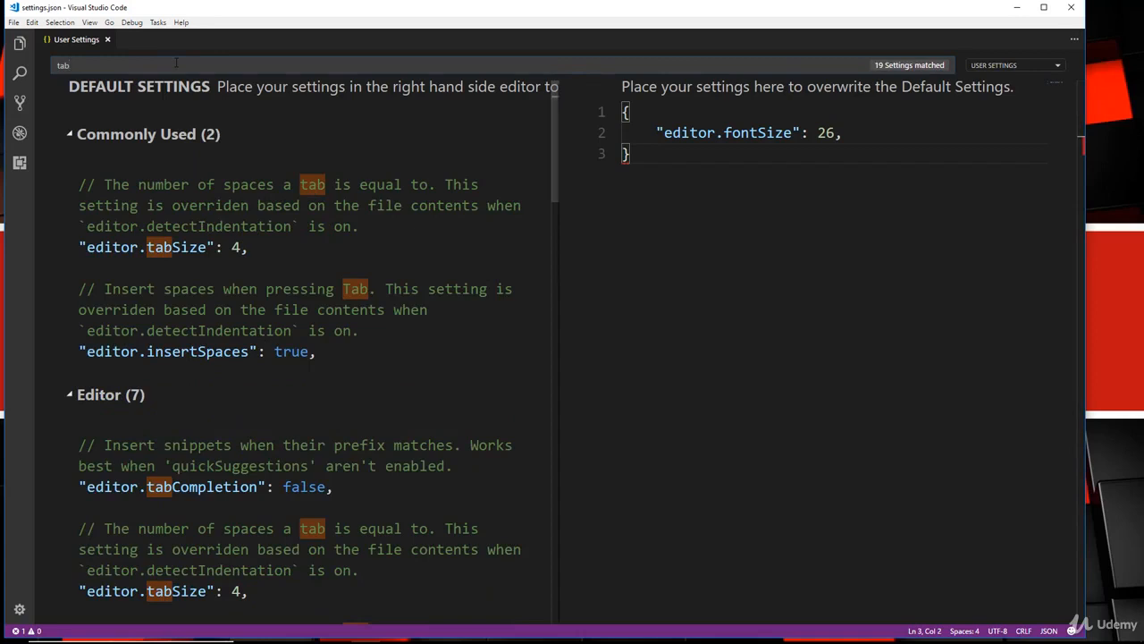
{"action": "left_click_drag", "start_coordinate": [261, 248], "coordinate": [80, 248]}
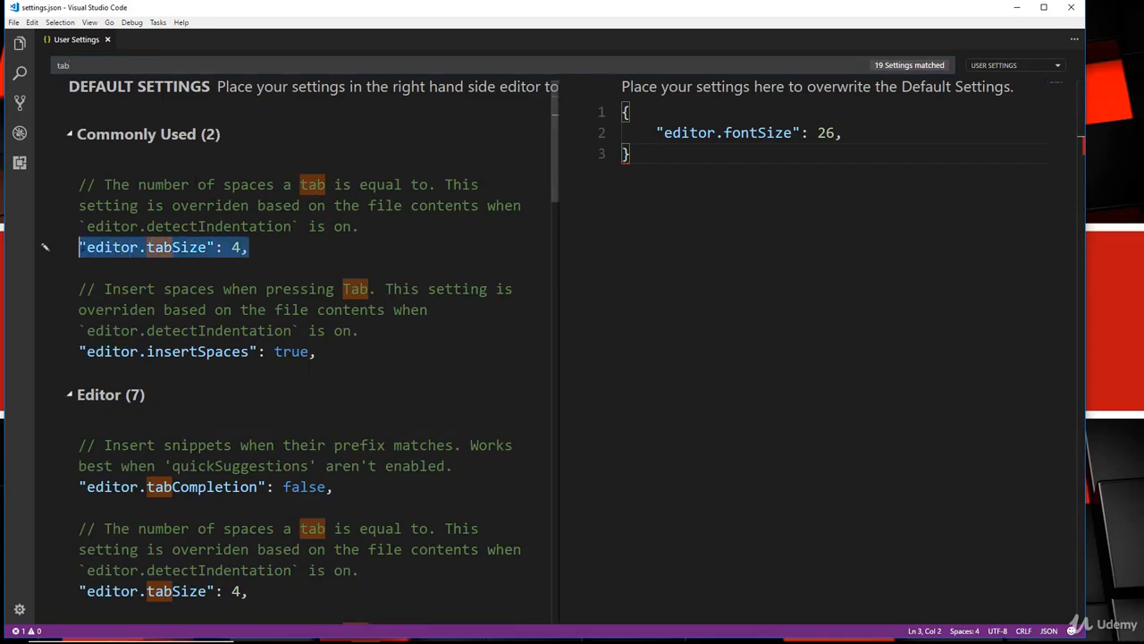
{"action": "right_click", "coordinate": [105, 241]}
{"action": "left_click", "coordinate": [125, 253]}
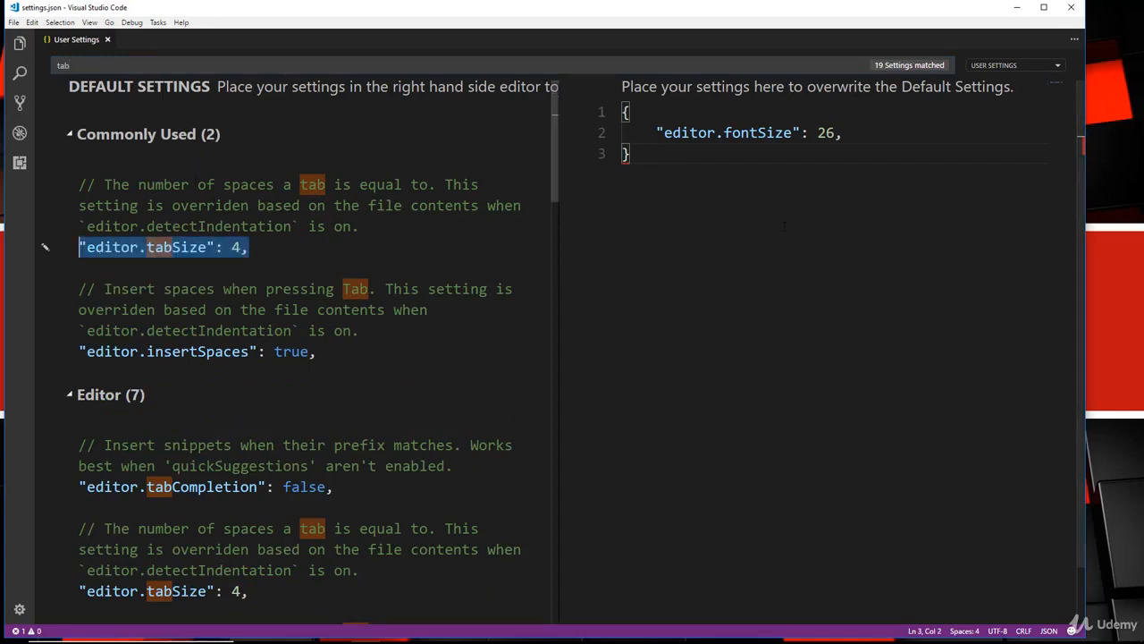
{"action": "left_click", "coordinate": [860, 134]}
{"action": "key", "text": "Return"}
{"action": "key", "text": "ctrl+v"}
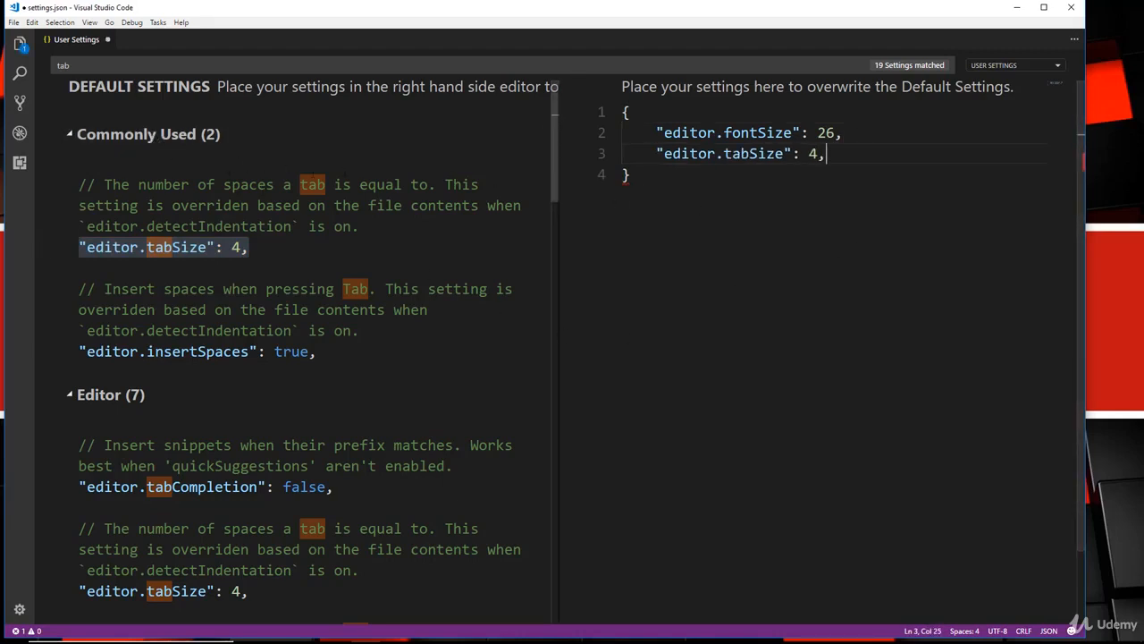
{"action": "double_click", "coordinate": [814, 154]}
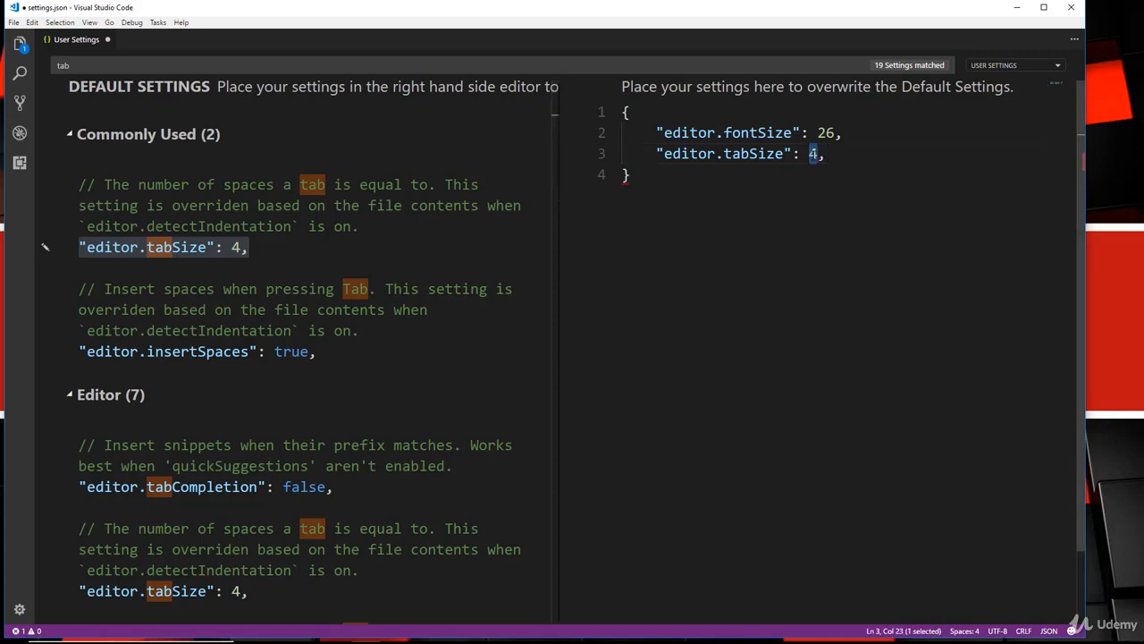
{"action": "type", "text": "2"}
{"action": "left_click", "coordinate": [223, 64]}
{"action": "key", "text": "ctrl+a"}
{"action": "key", "text": "BackSpace"}
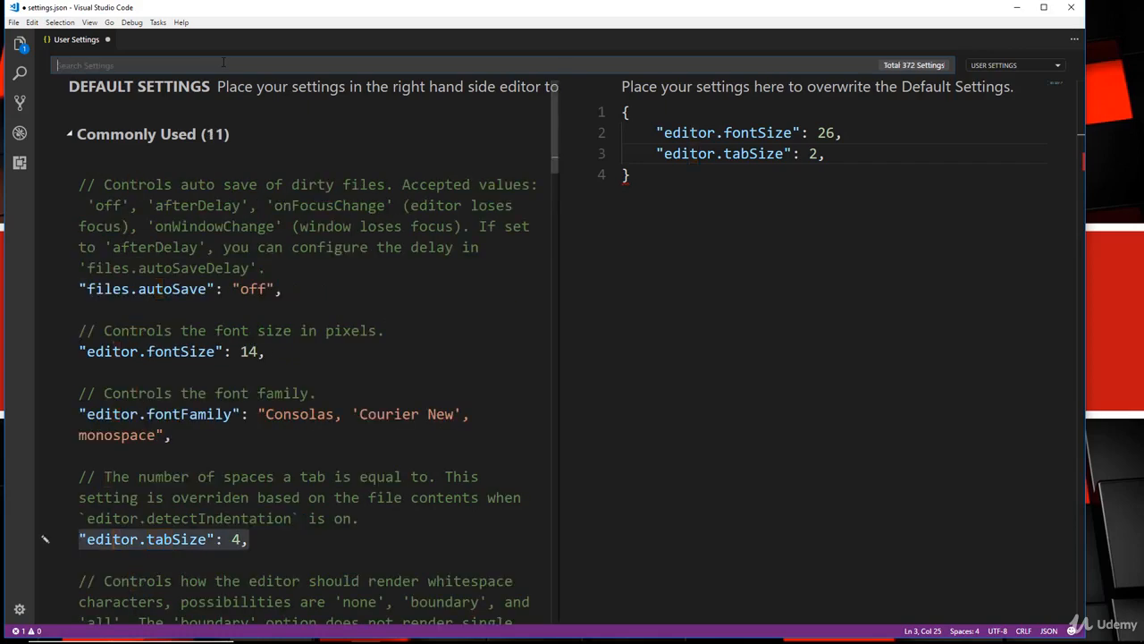
Copy the default editor.wordWrap setting into user settings below the tab size.
{"action": "type", "text": "word"}
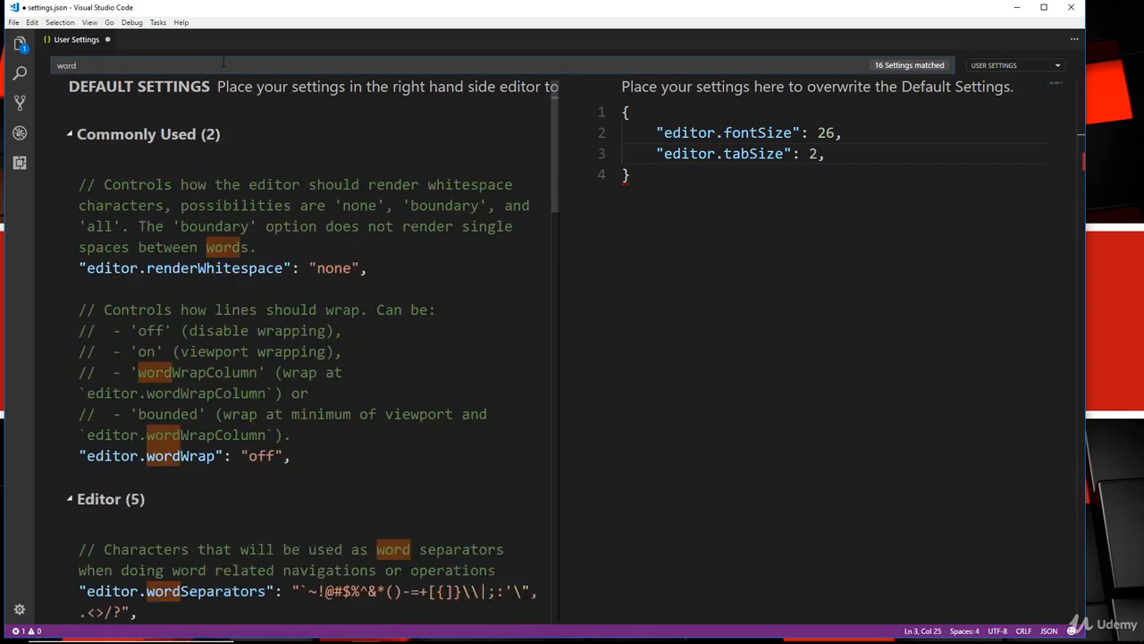
{"action": "scroll", "coordinate": [268, 447], "scroll_direction": "down", "scroll_amount": 2}
{"action": "left_click_drag", "start_coordinate": [292, 366], "coordinate": [79, 367]}
{"action": "right_click", "coordinate": [261, 366]}
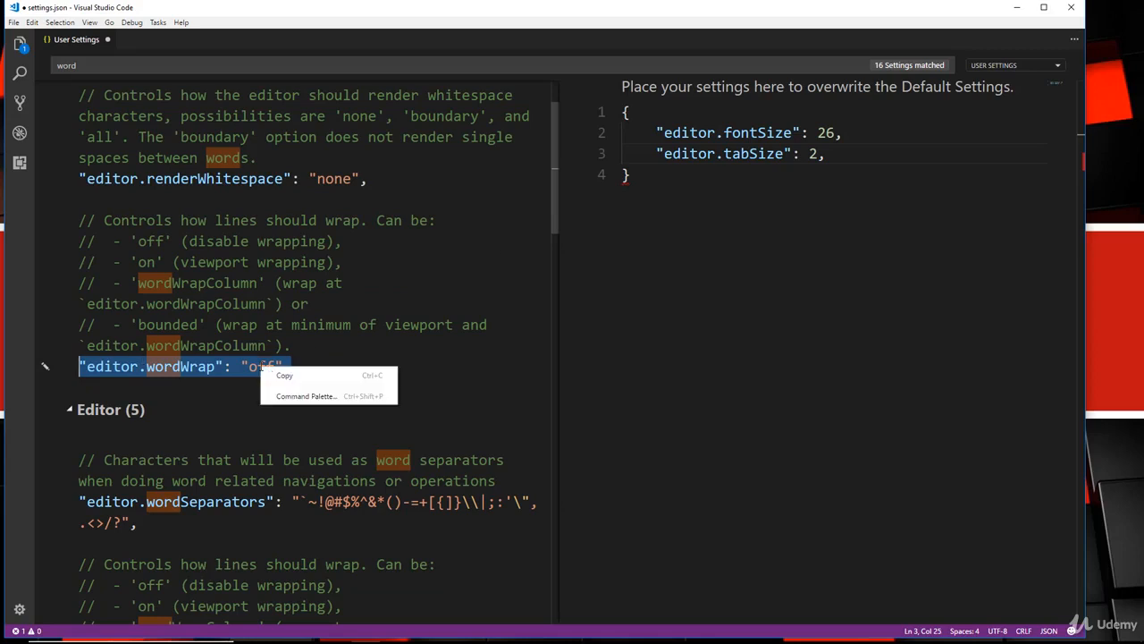
{"action": "left_click", "coordinate": [288, 375]}
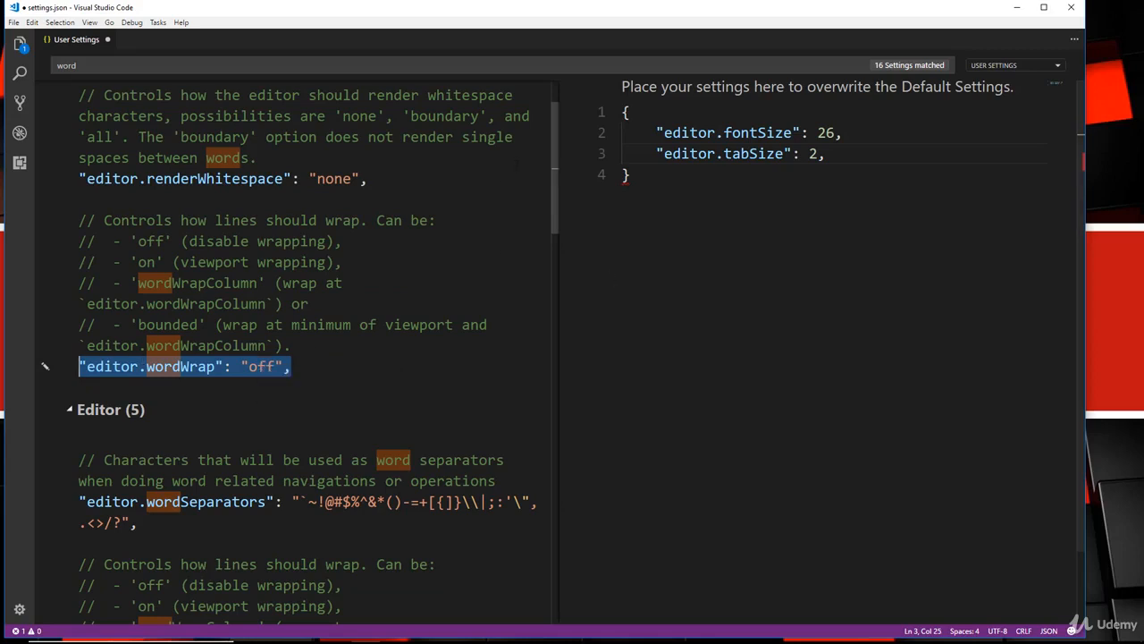
{"action": "left_click", "coordinate": [852, 152]}
{"action": "key", "text": "Return"}
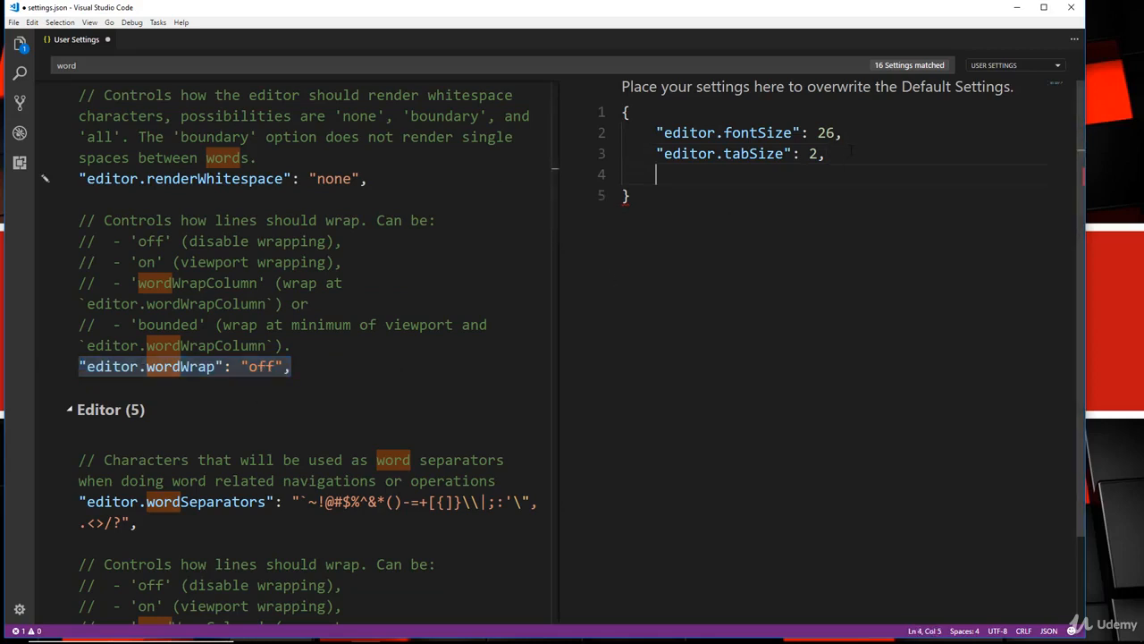
{"action": "key", "text": "ctrl+v"}
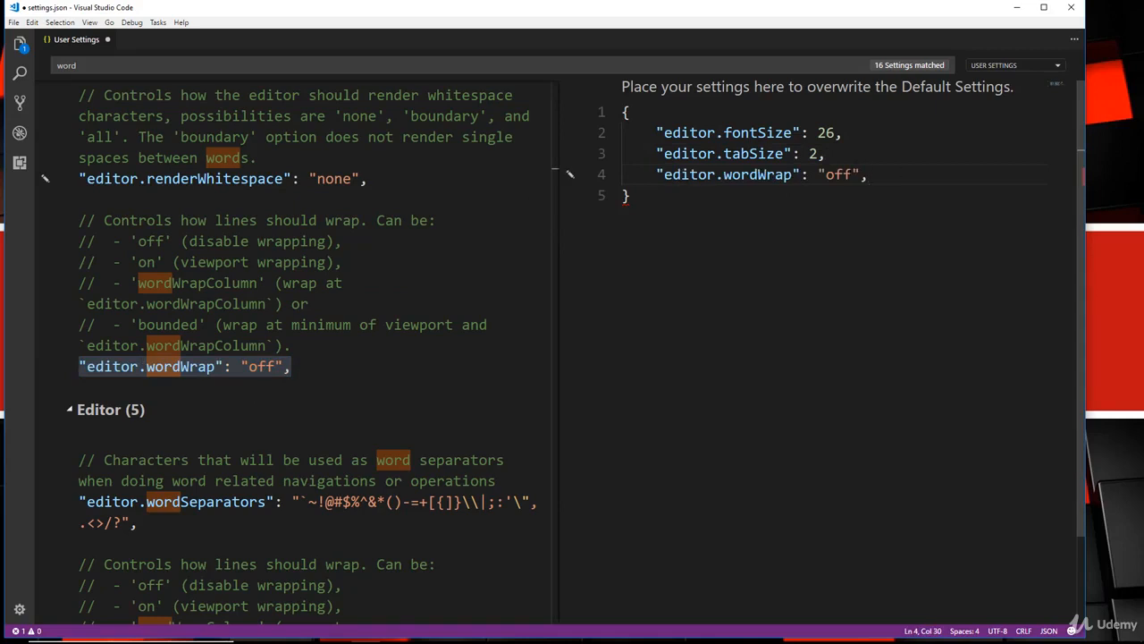
Change word wrap from "off" to "on", save, and close the settings.
{"action": "key", "text": "Left"}
{"action": "key", "text": "Left"}
{"action": "key", "text": "BackSpace"}
{"action": "key", "text": "BackSpace"}
{"action": "key", "text": "BackSpace"}
{"action": "type", "text": "on"}
{"action": "key", "text": "ctrl+s"}
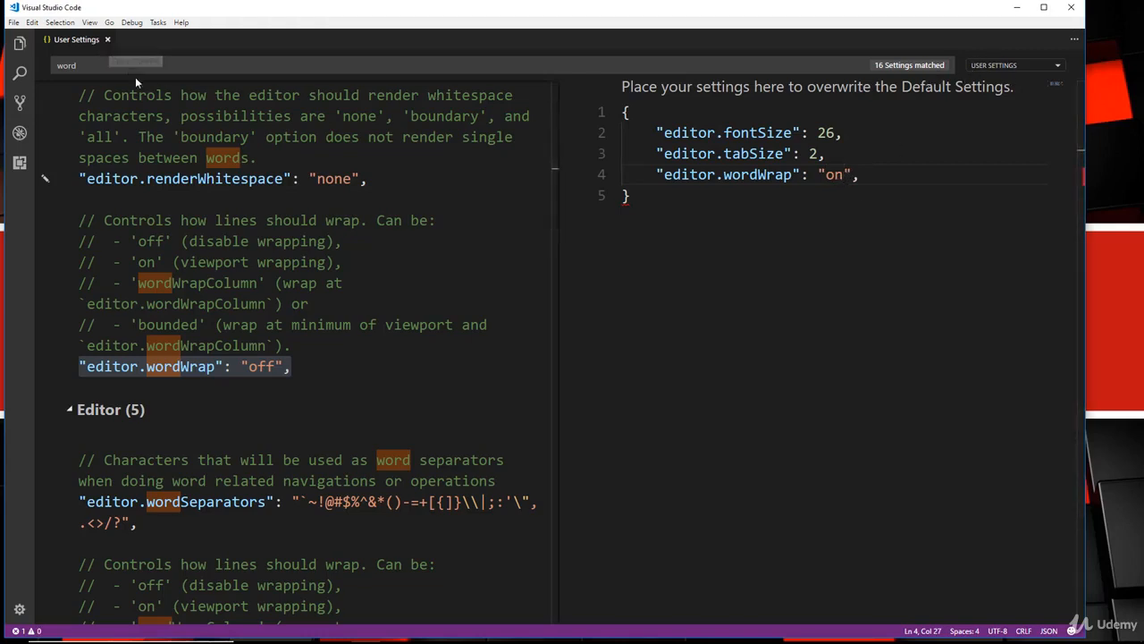
{"action": "key", "text": "ctrl+w"}
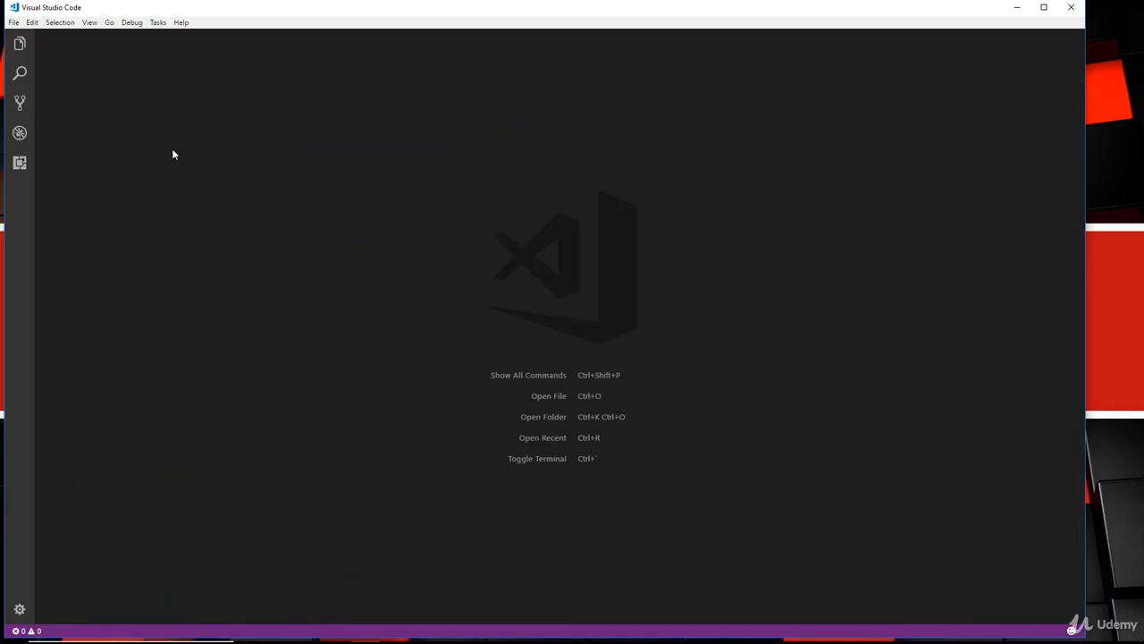
{"action": "left_click", "coordinate": [20, 162]}
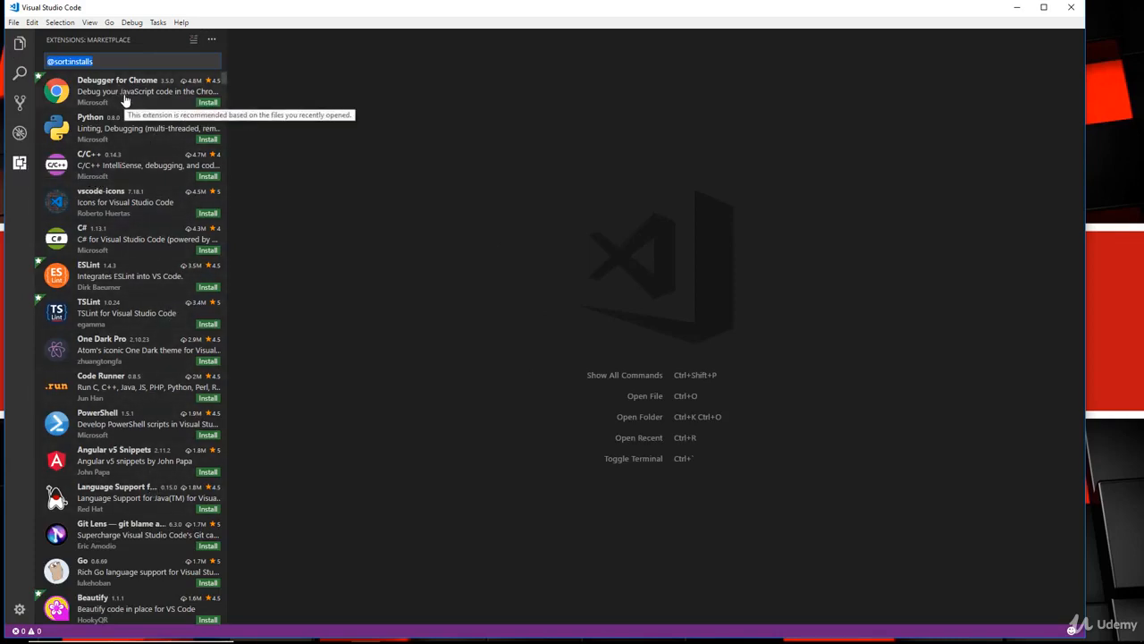
{"action": "scroll", "coordinate": [174, 290], "scroll_direction": "down", "scroll_amount": 5}
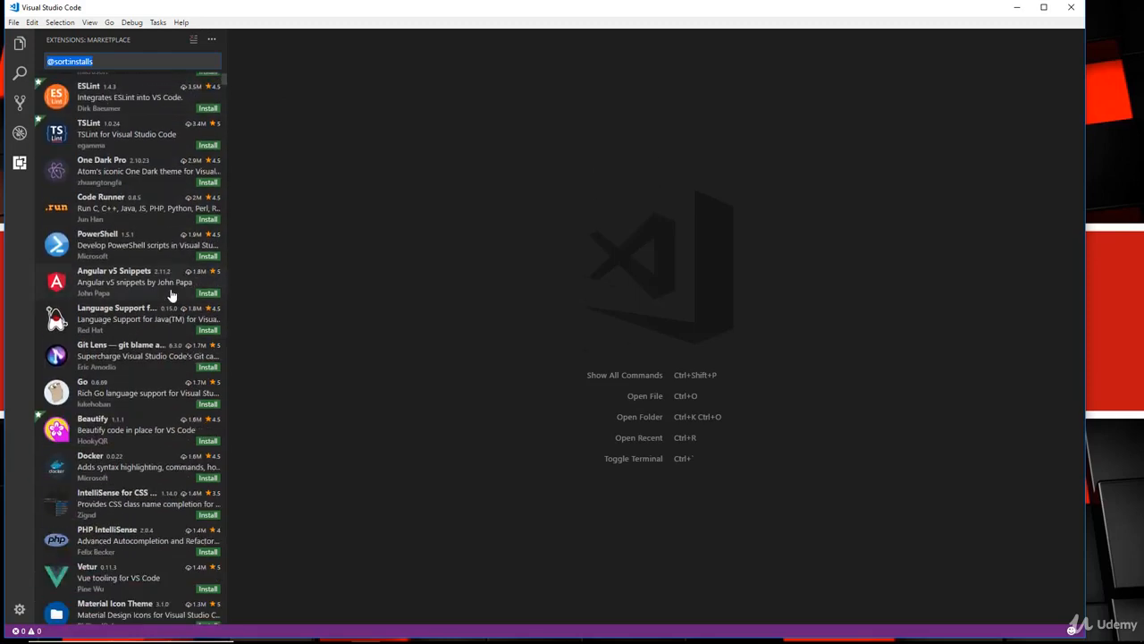
{"action": "scroll", "coordinate": [175, 290], "scroll_direction": "up", "scroll_amount": 4}
{"action": "scroll", "coordinate": [176, 289], "scroll_direction": "down", "scroll_amount": 4}
{"action": "key", "text": "ctrl+a"}
{"action": "key", "text": "BackSpace"}
{"action": "type", "text": "live"}
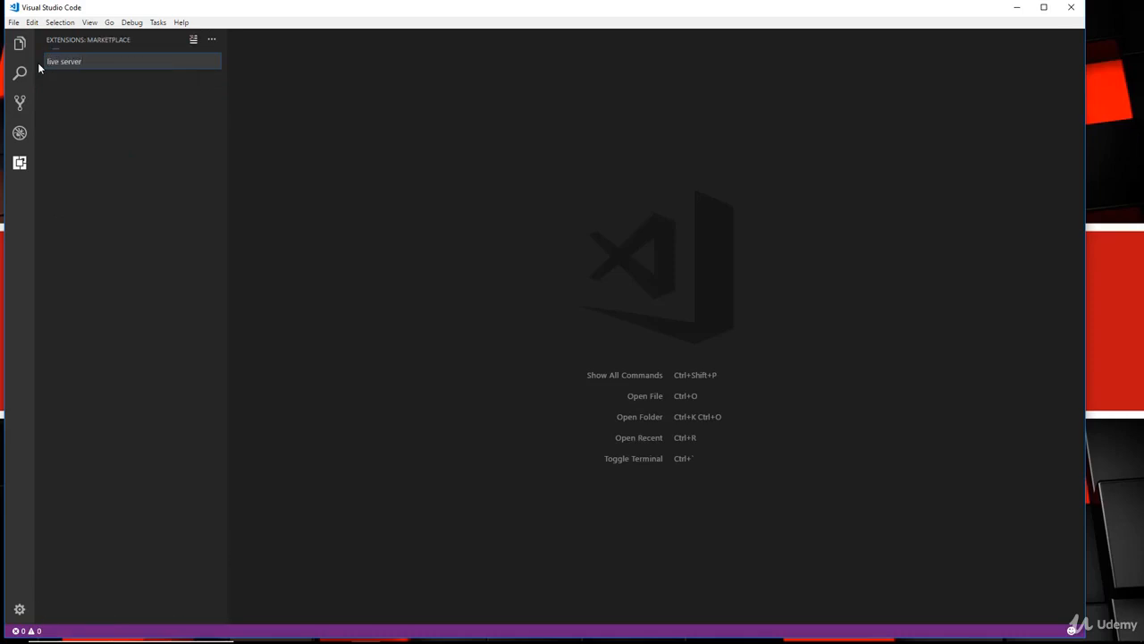
{"action": "left_click", "coordinate": [123, 105]}
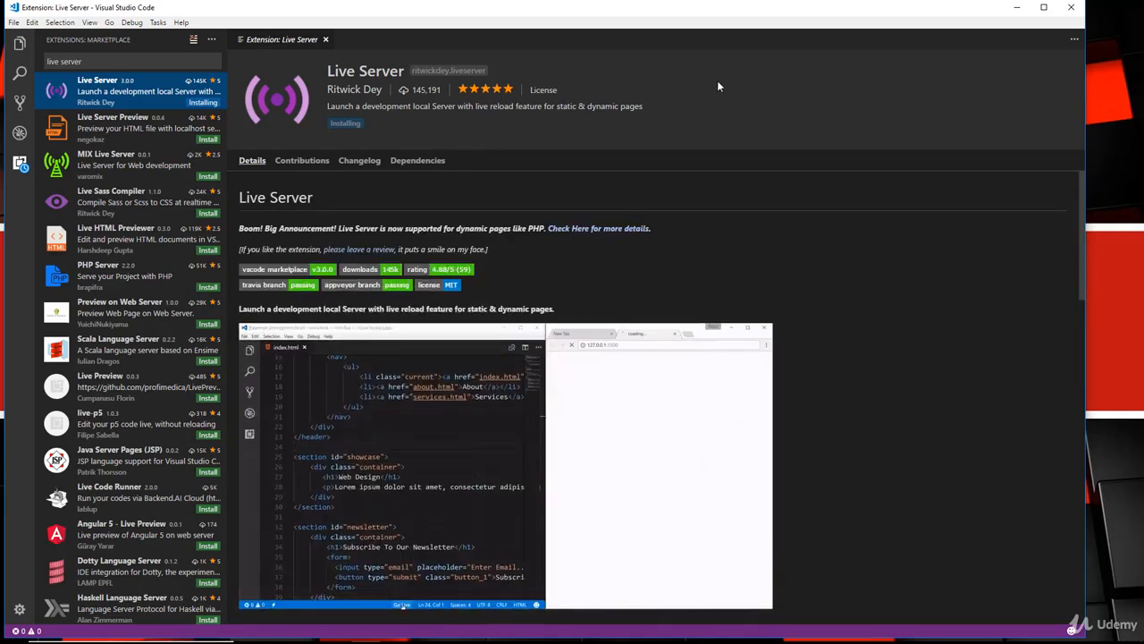
{"action": "triple_click", "coordinate": [90, 61]}
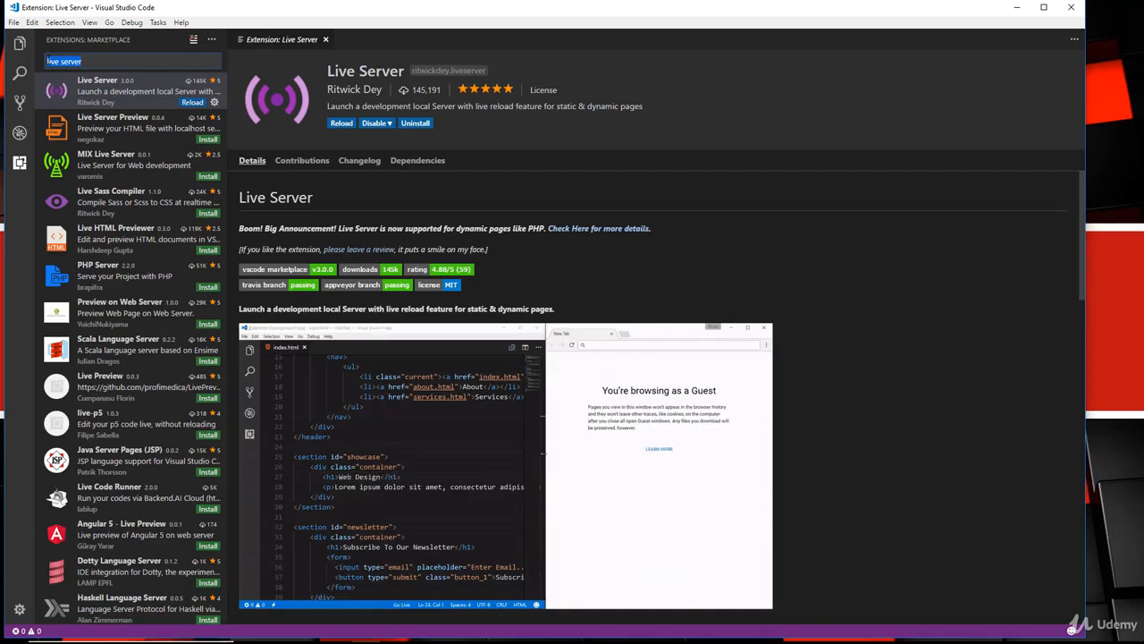
Search for 'bracket colorizer' and install Bracket Pair Colorizer.
{"action": "type", "text": "ht"}
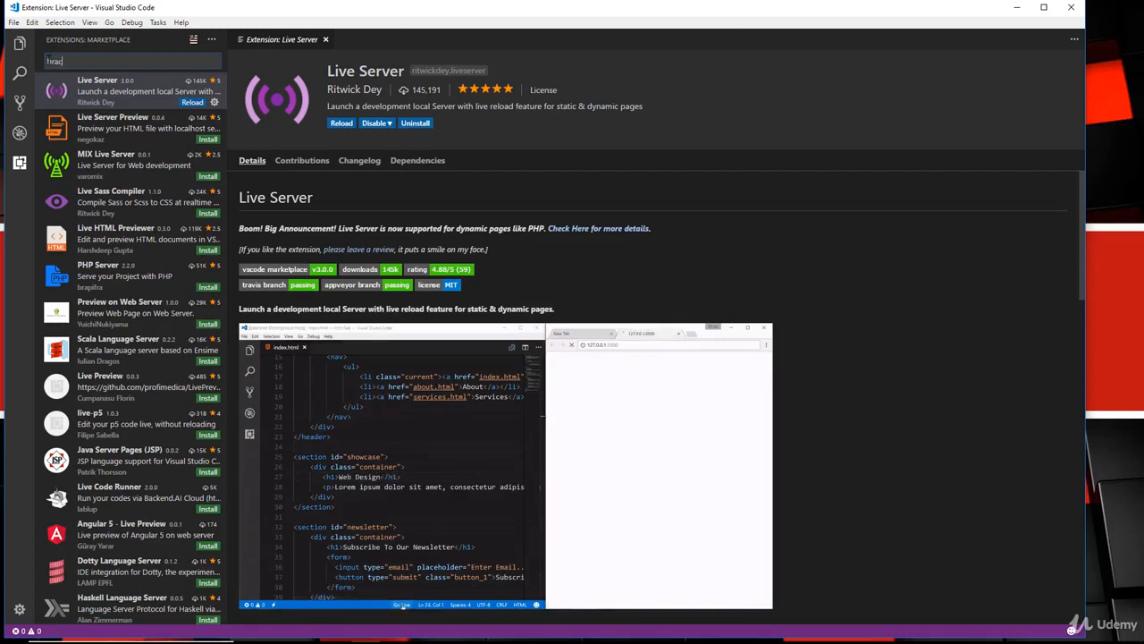
{"action": "type", "text": "acket colorizer"}
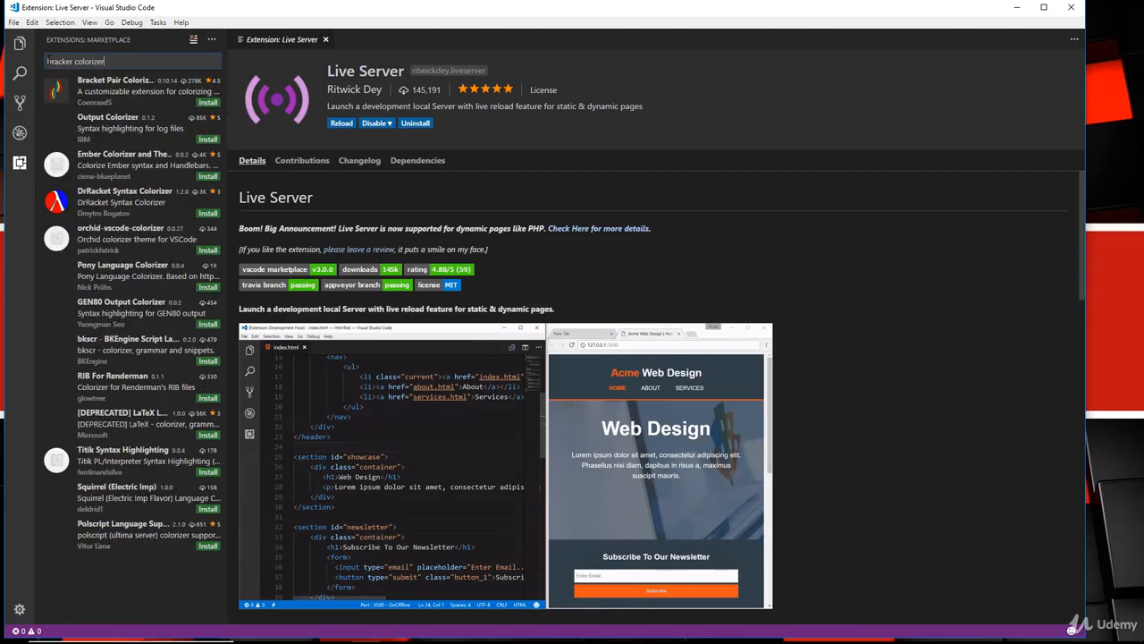
{"action": "left_click", "coordinate": [122, 95]}
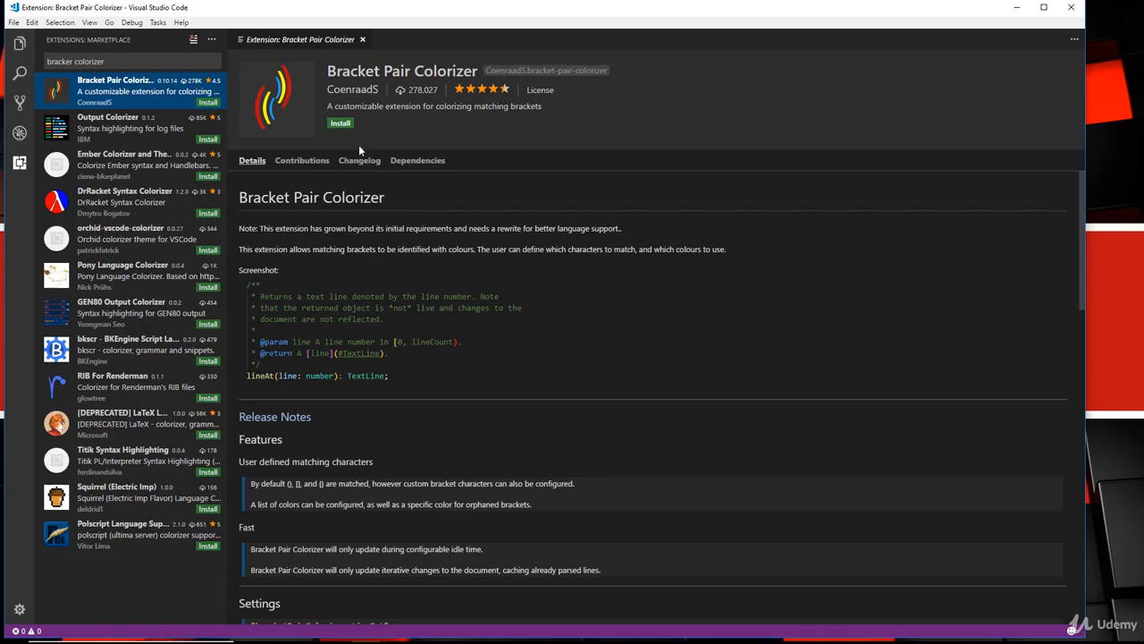
{"action": "left_click", "coordinate": [339, 123]}
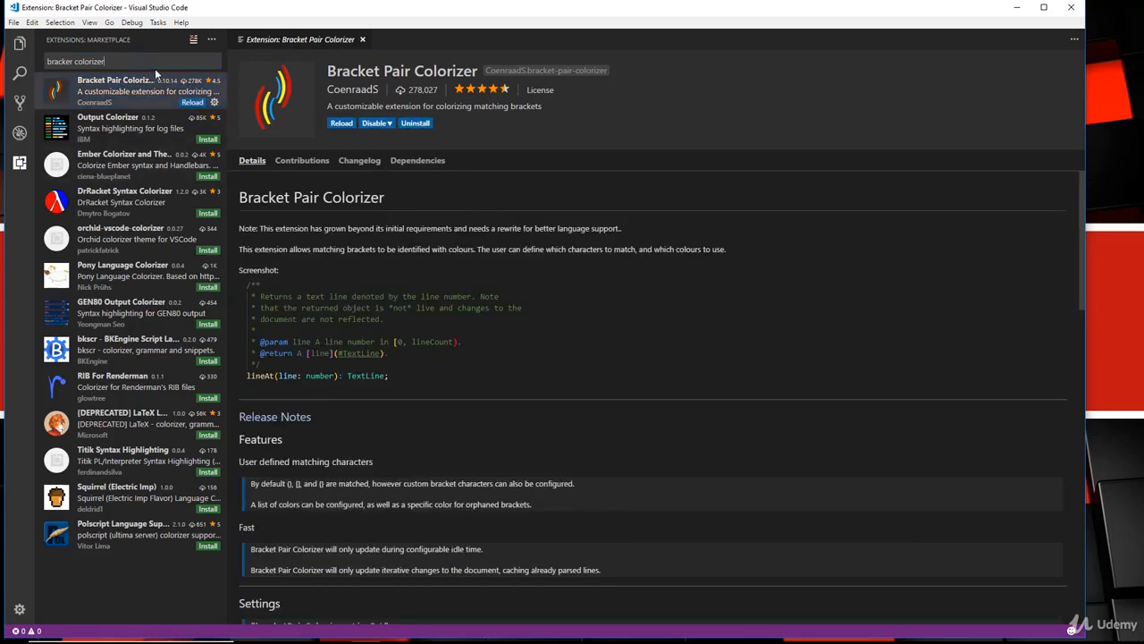
{"action": "left_click_drag", "start_coordinate": [117, 62], "coordinate": [35, 57]}
{"action": "key", "text": "BackSpace"}
{"action": "type", "text": "javas"}
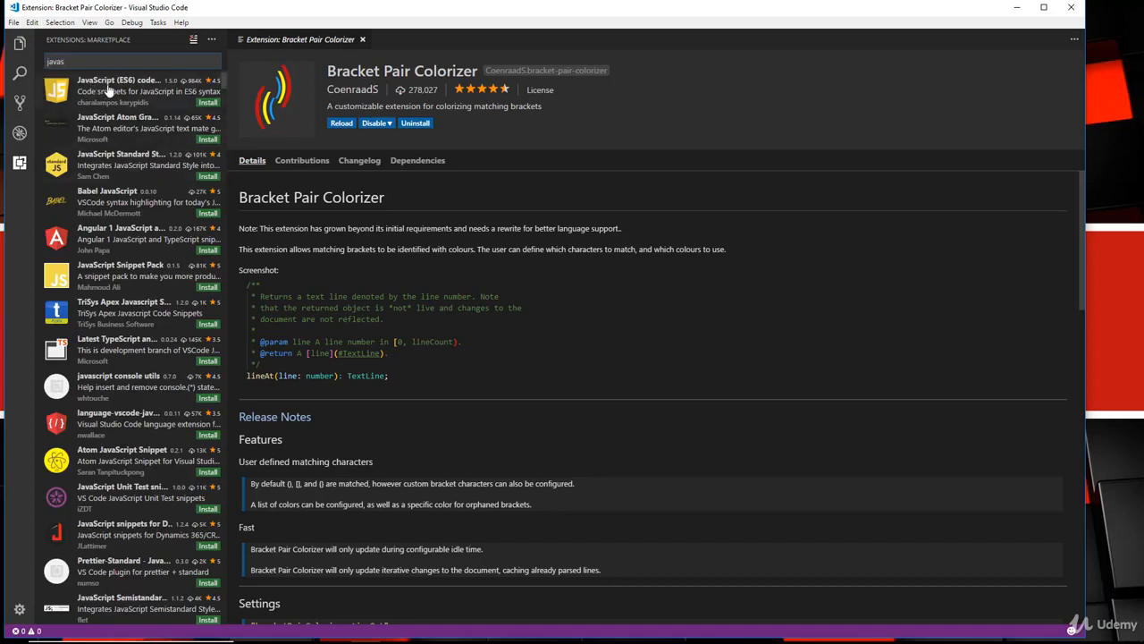
Install JavaScript (ES6) code snippets and reload VS Code to activate all three extensions.
{"action": "left_click", "coordinate": [191, 87]}
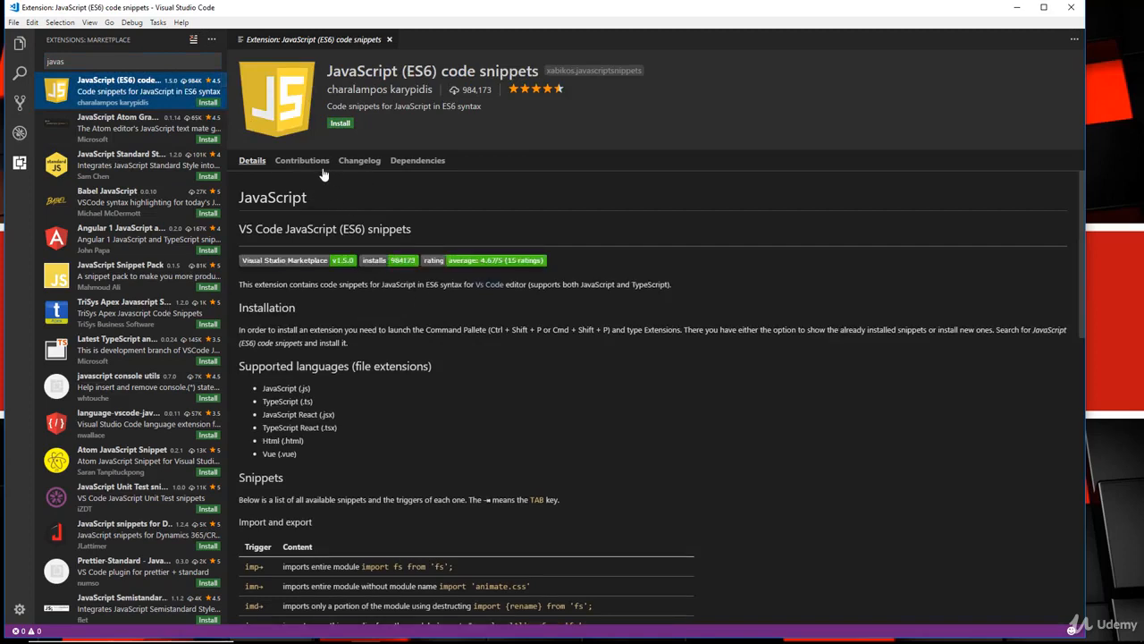
{"action": "left_click", "coordinate": [207, 102]}
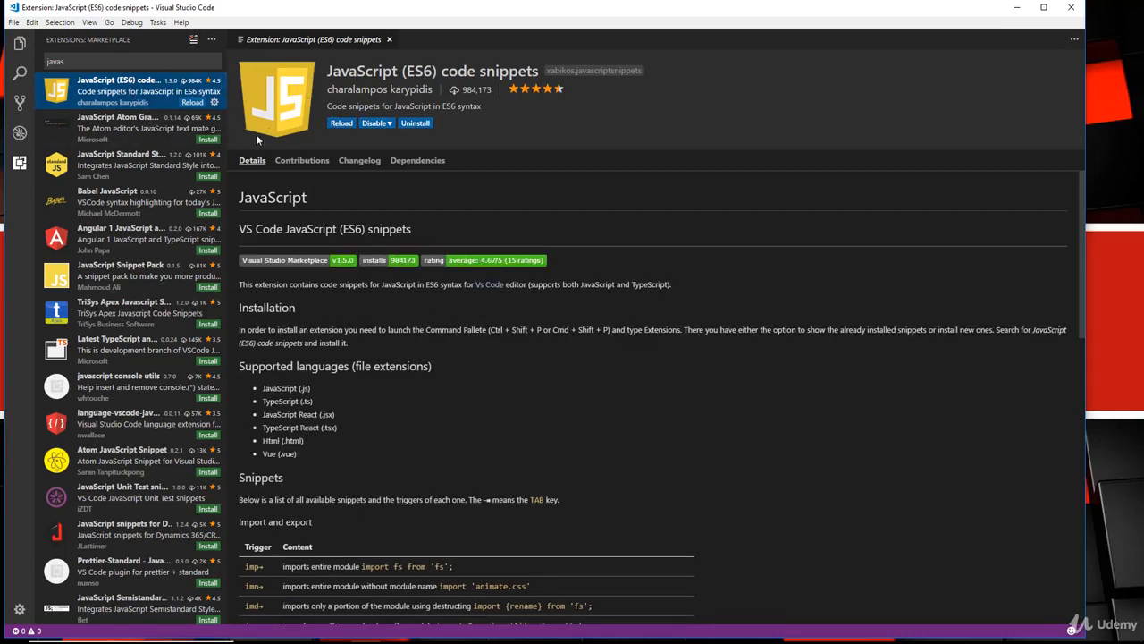
{"action": "left_click", "coordinate": [341, 125]}
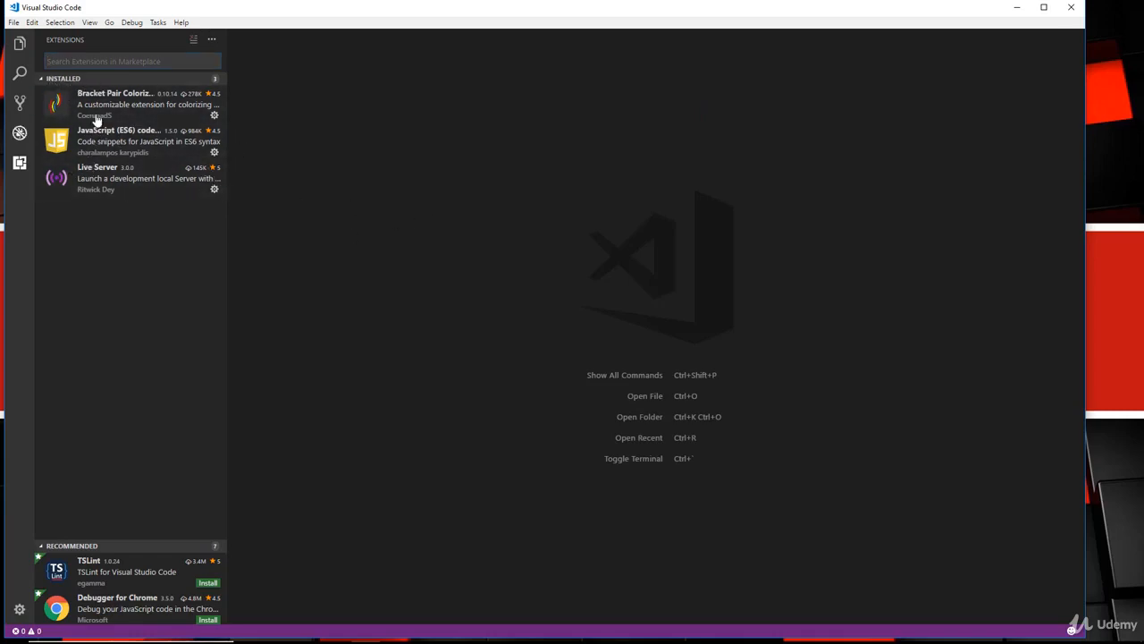
Close VS Code and create a new folder named 'project' on the desktop.
{"action": "left_click", "coordinate": [1072, 9]}
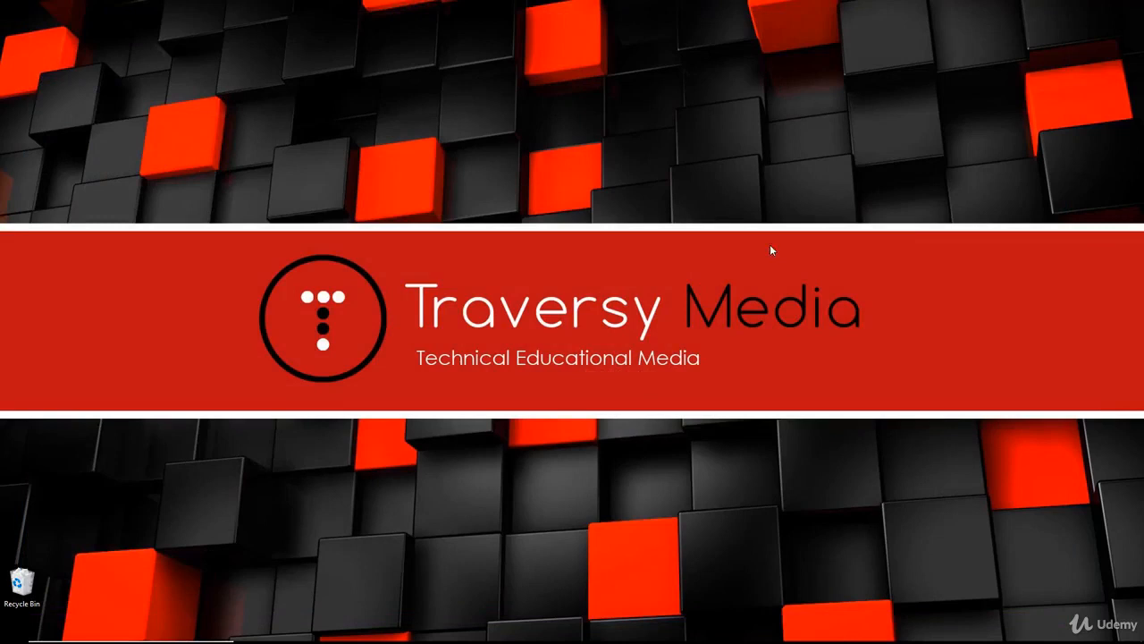
{"action": "right_click", "coordinate": [378, 129]}
{"action": "mouse_move", "coordinate": [440, 265]}
{"action": "left_click", "coordinate": [543, 266]}
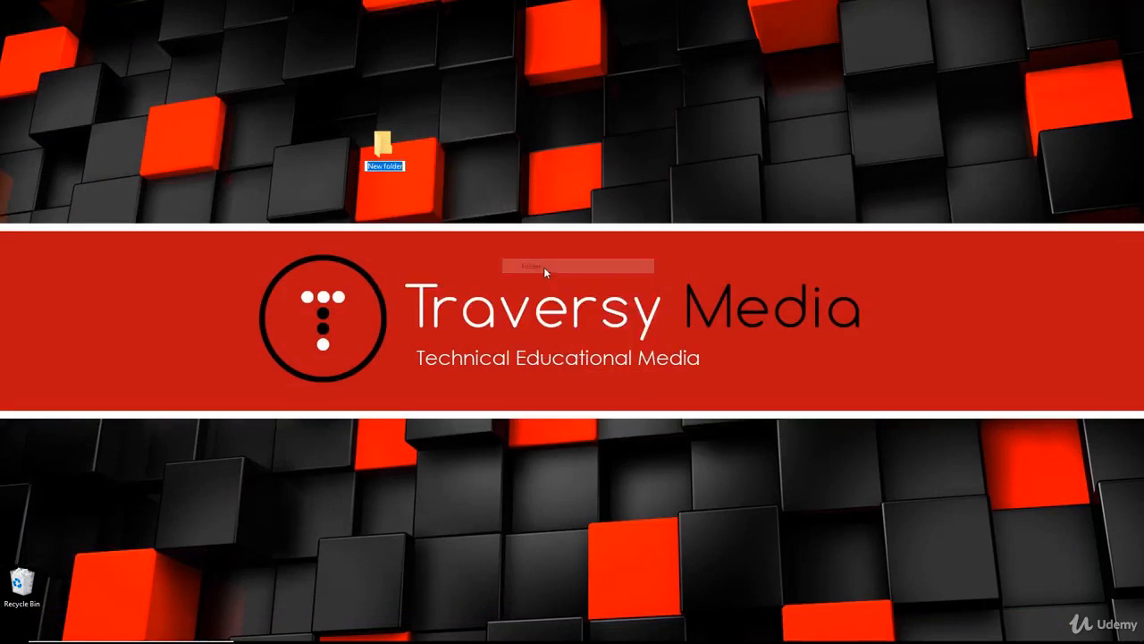
{"action": "type", "text": "project"}
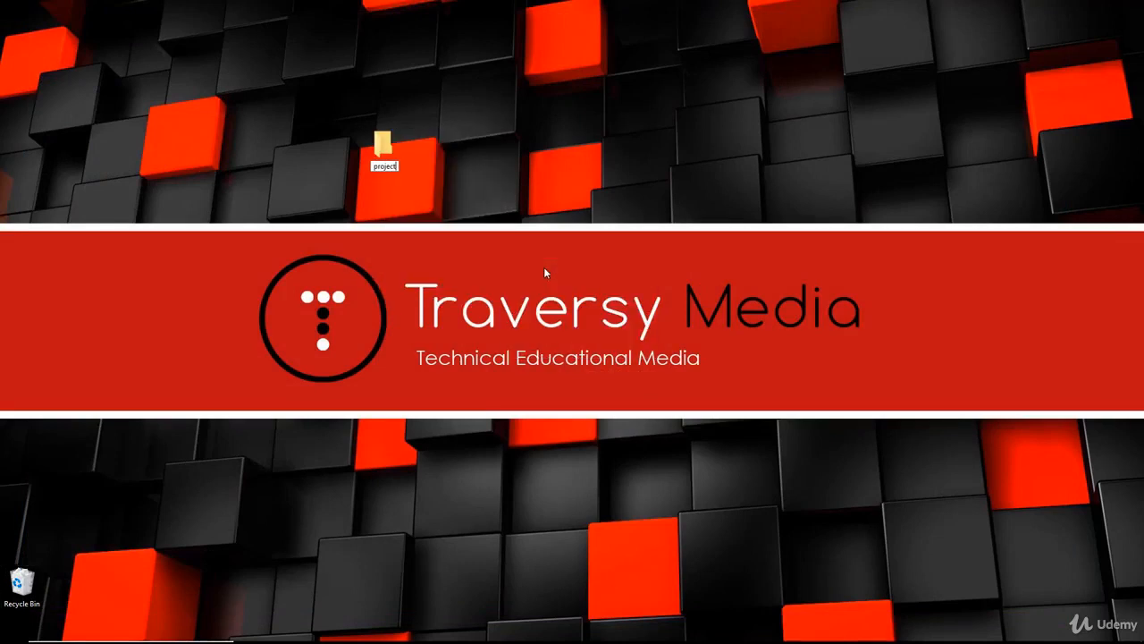
{"action": "key", "text": "Return"}
Open the project folder in VS Code, close the Welcome page, and add a new index.html file.
{"action": "right_click", "coordinate": [380, 148]}
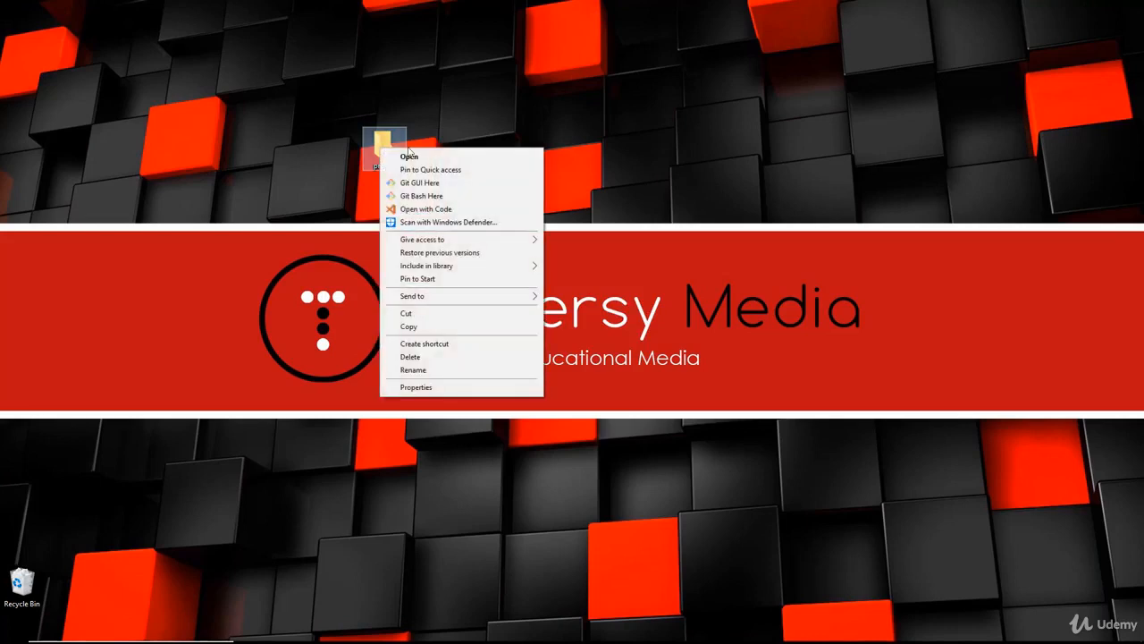
{"action": "left_click", "coordinate": [446, 210]}
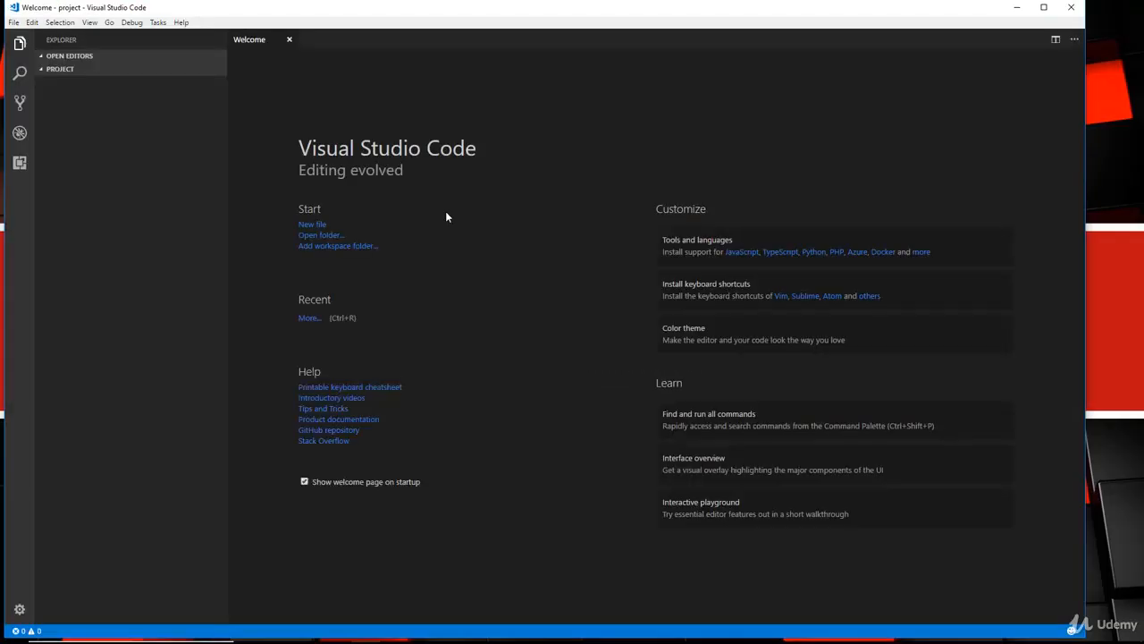
{"action": "left_click", "coordinate": [289, 41]}
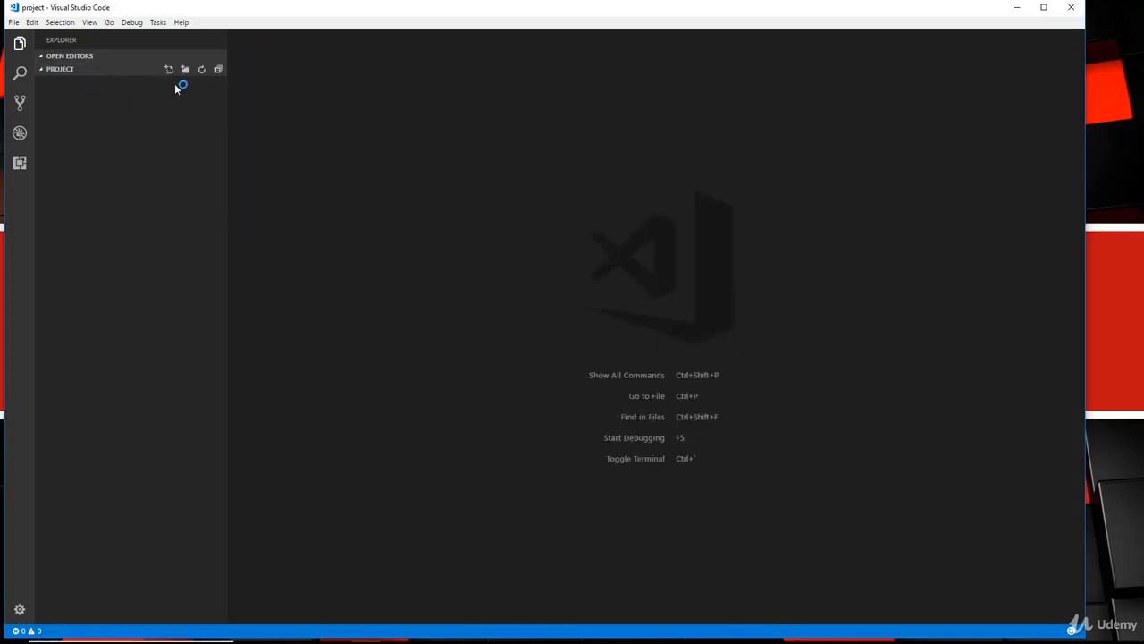
{"action": "left_click", "coordinate": [168, 71]}
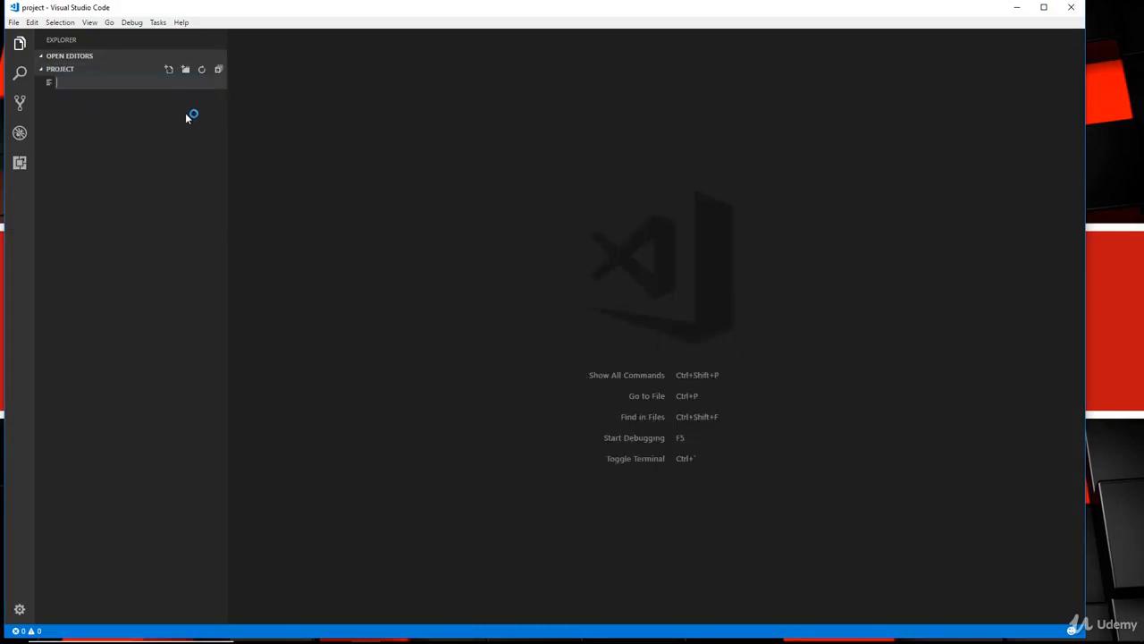
{"action": "type", "text": "index.html"}
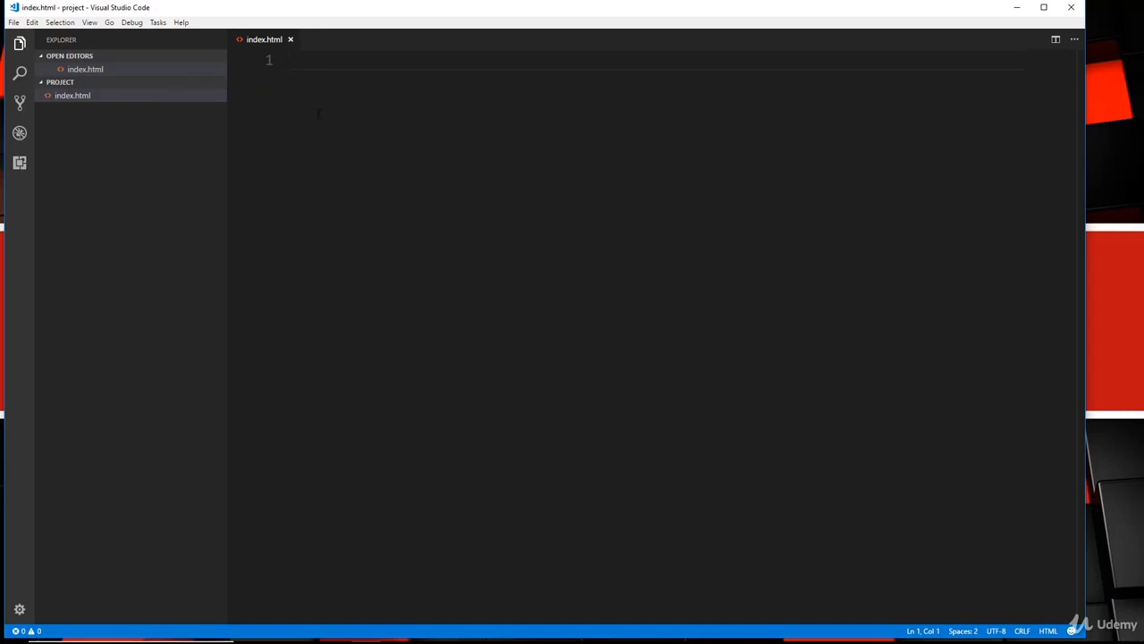
Try the Emmet abbreviations h1 and #test, deleting each expansion afterwards.
{"action": "type", "text": "h1"}
{"action": "key", "text": "Tab"}
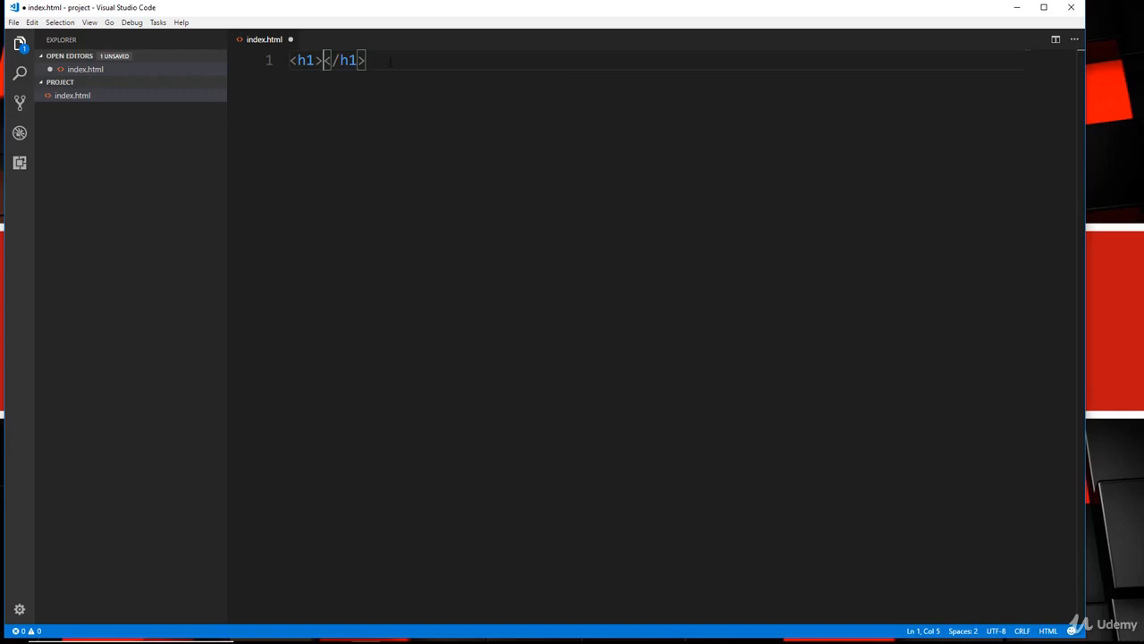
{"action": "left_click_drag", "start_coordinate": [367, 60], "coordinate": [273, 59]}
{"action": "key", "text": "BackSpace"}
{"action": "type", "text": "#test"}
{"action": "key", "text": "Tab"}
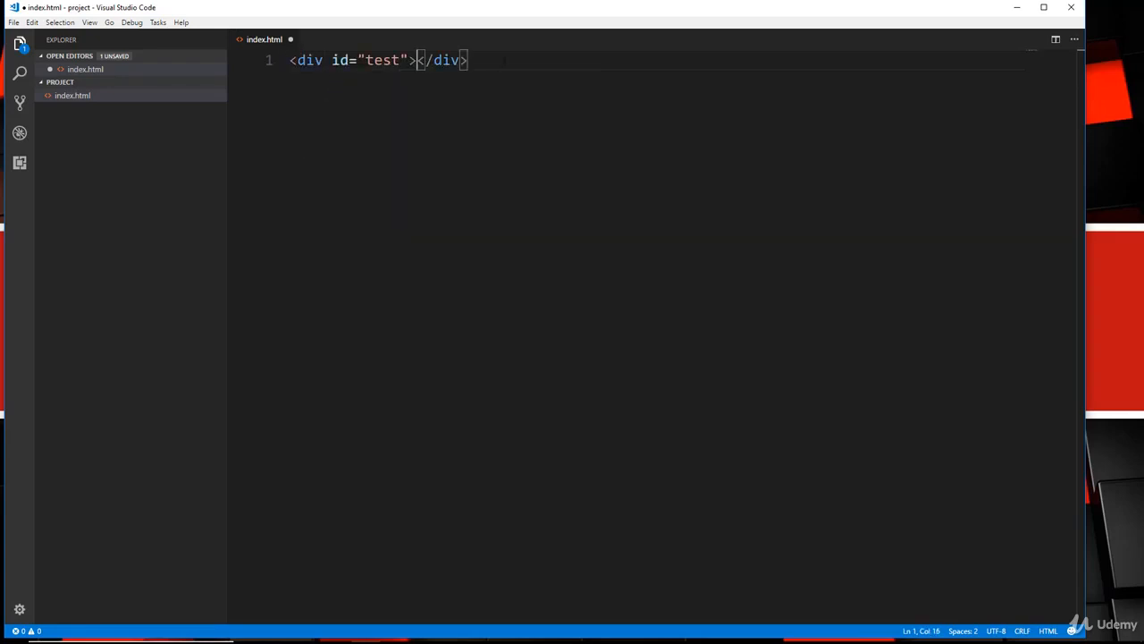
{"action": "left_click_drag", "start_coordinate": [468, 60], "coordinate": [288, 60]}
{"action": "key", "text": "BackSpace"}
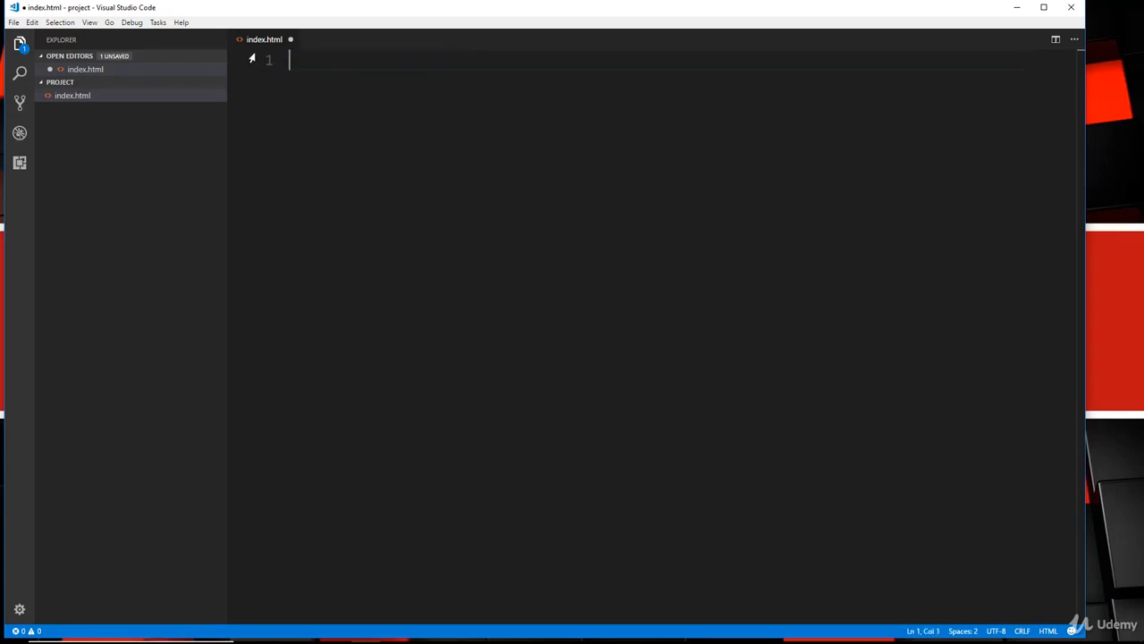
Try the Emmet abbreviations .test and h1.hello, deleting each expansion afterwards.
{"action": "type", "text": ".test"}
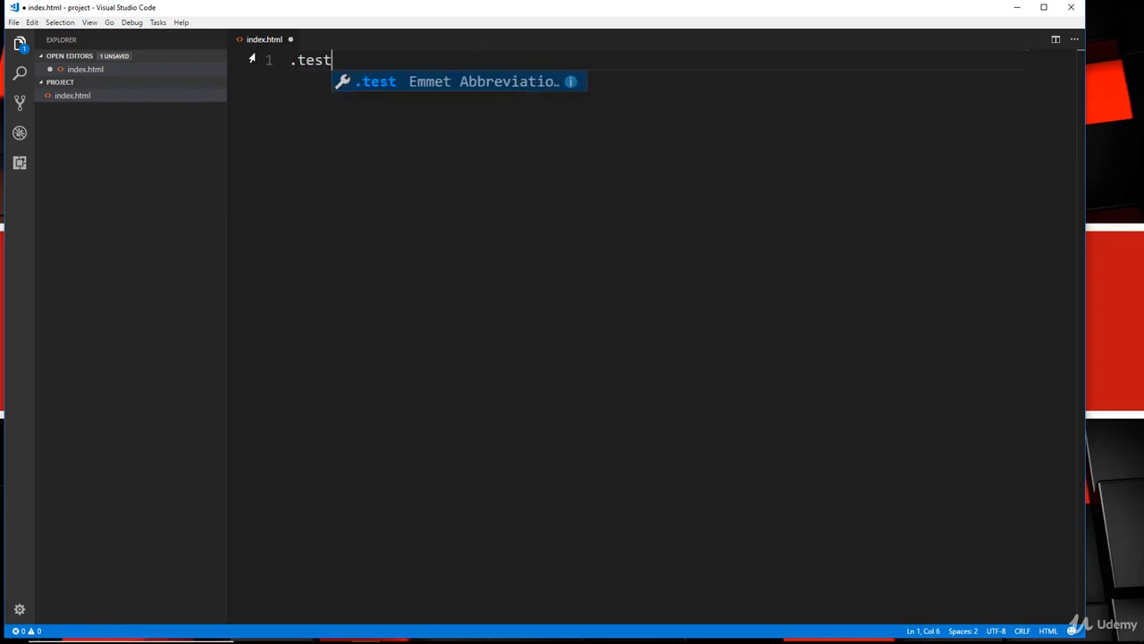
{"action": "key", "text": "Tab"}
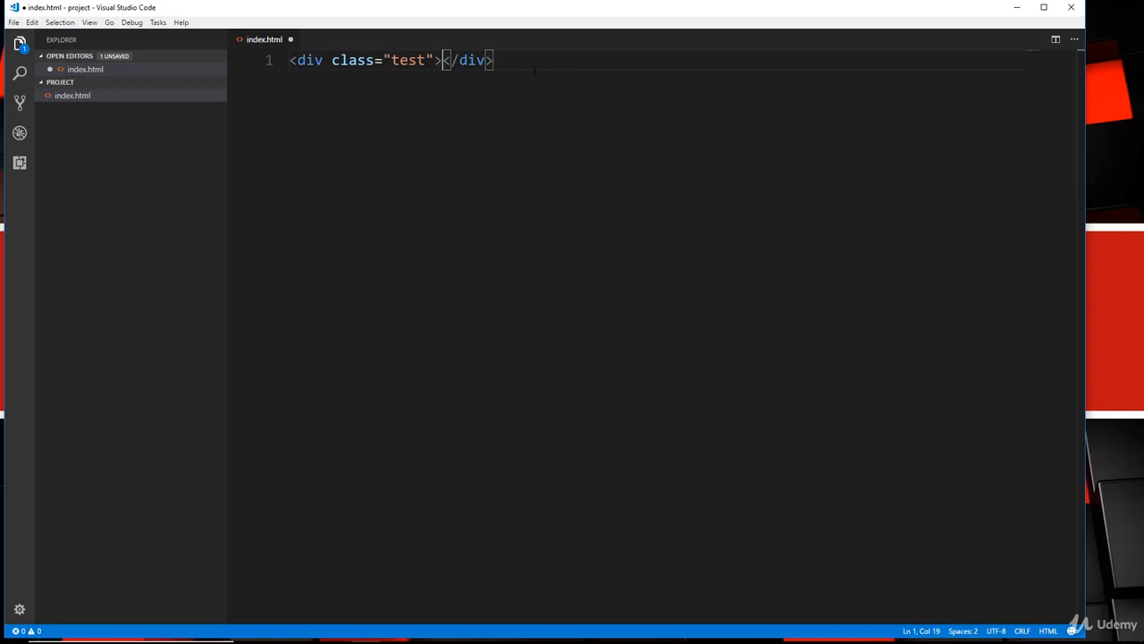
{"action": "left_click_drag", "start_coordinate": [535, 71], "coordinate": [268, 64]}
{"action": "key", "text": "BackSpace"}
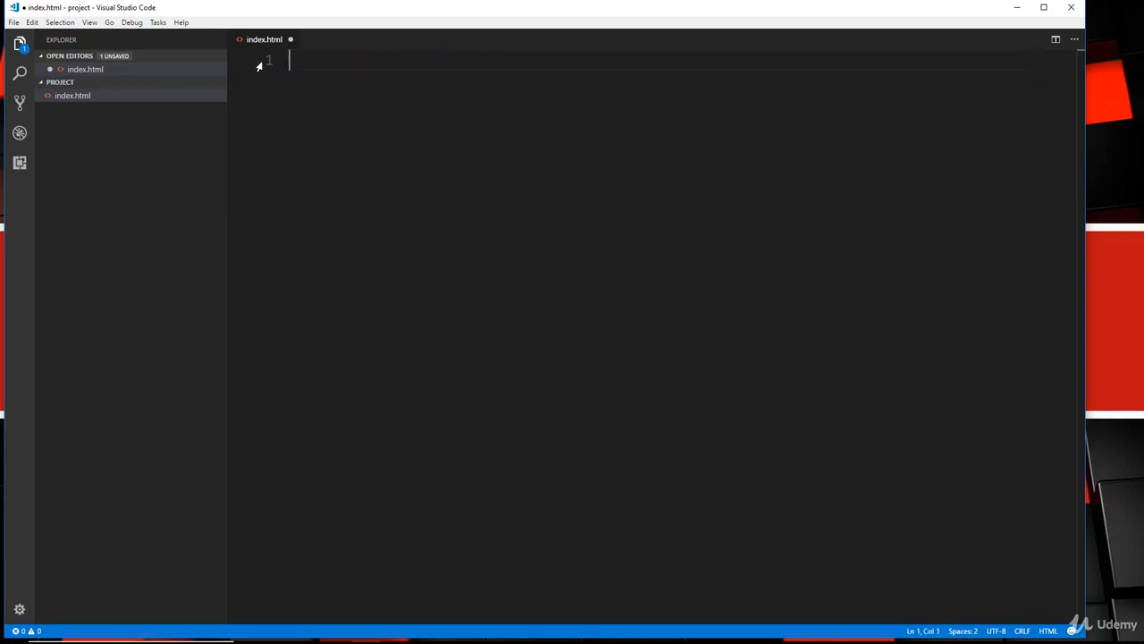
{"action": "type", "text": "h1.hello"}
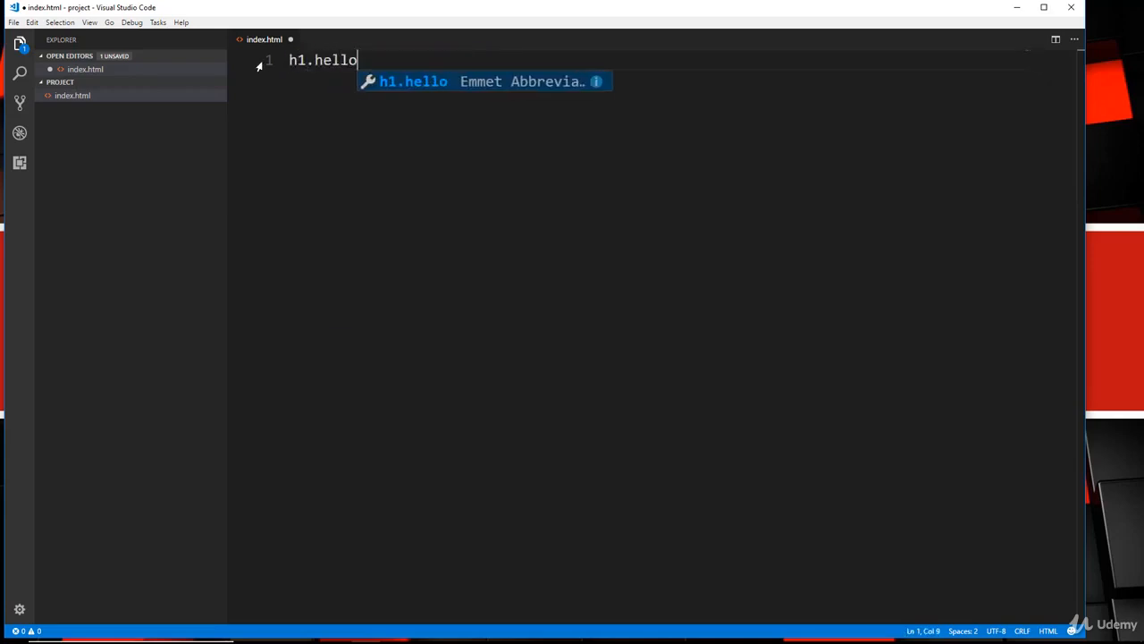
{"action": "key", "text": "Tab"}
{"action": "left_click_drag", "start_coordinate": [498, 63], "coordinate": [259, 60]}
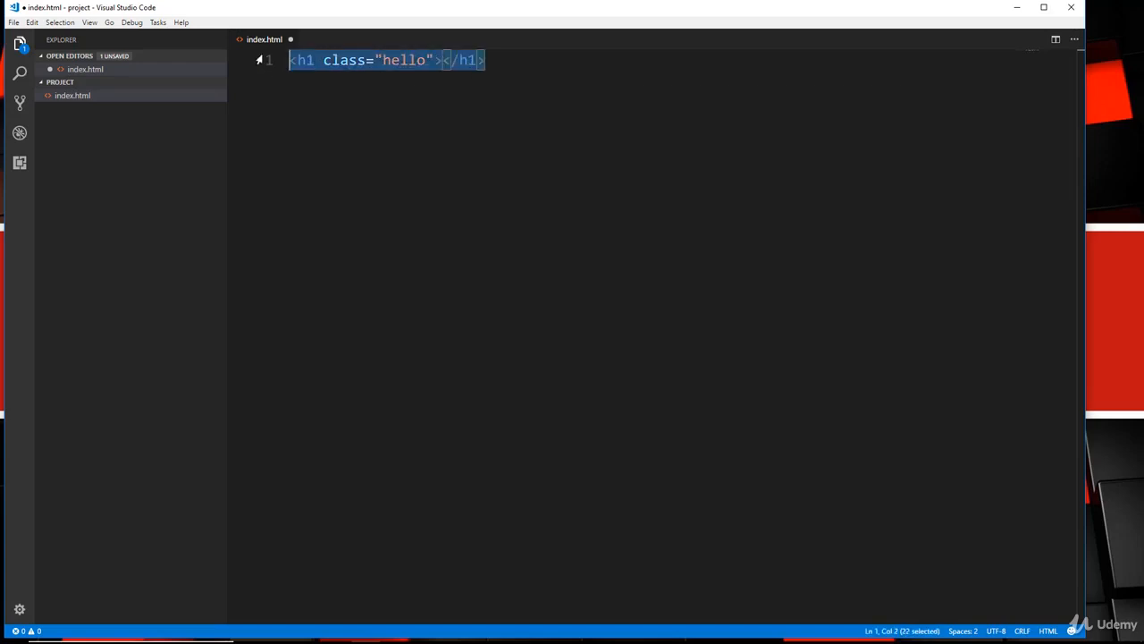
{"action": "key", "text": "BackSpace"}
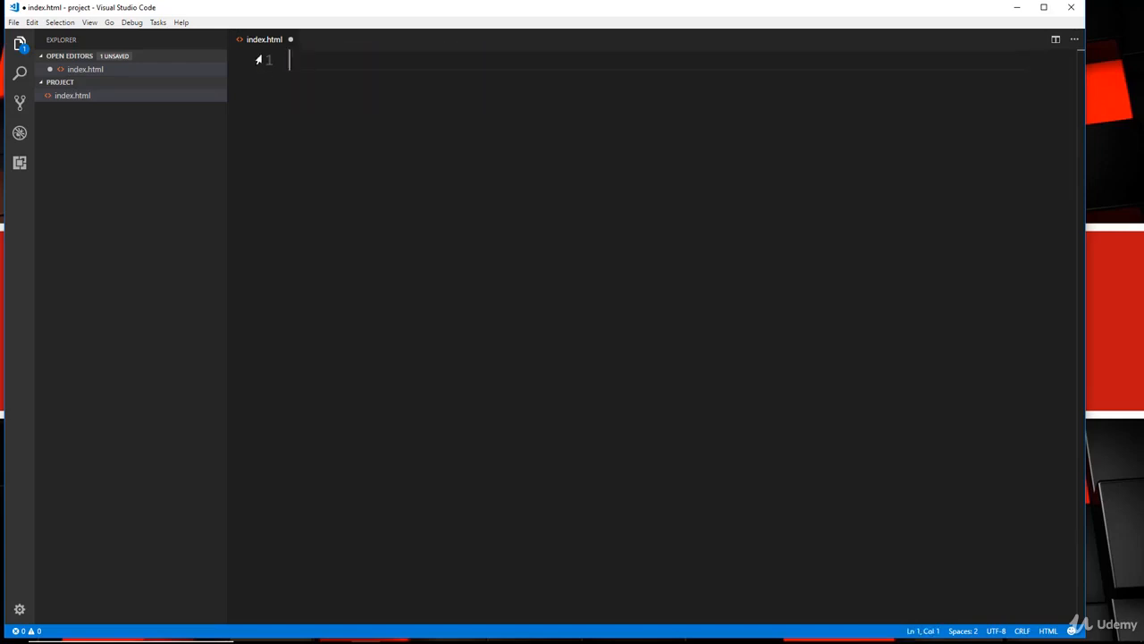
Generate the HTML5 boilerplate with '!', add an <h1>Hello</h1> heading in the body, and save.
{"action": "type", "text": "!"}
{"action": "key", "text": "Tab"}
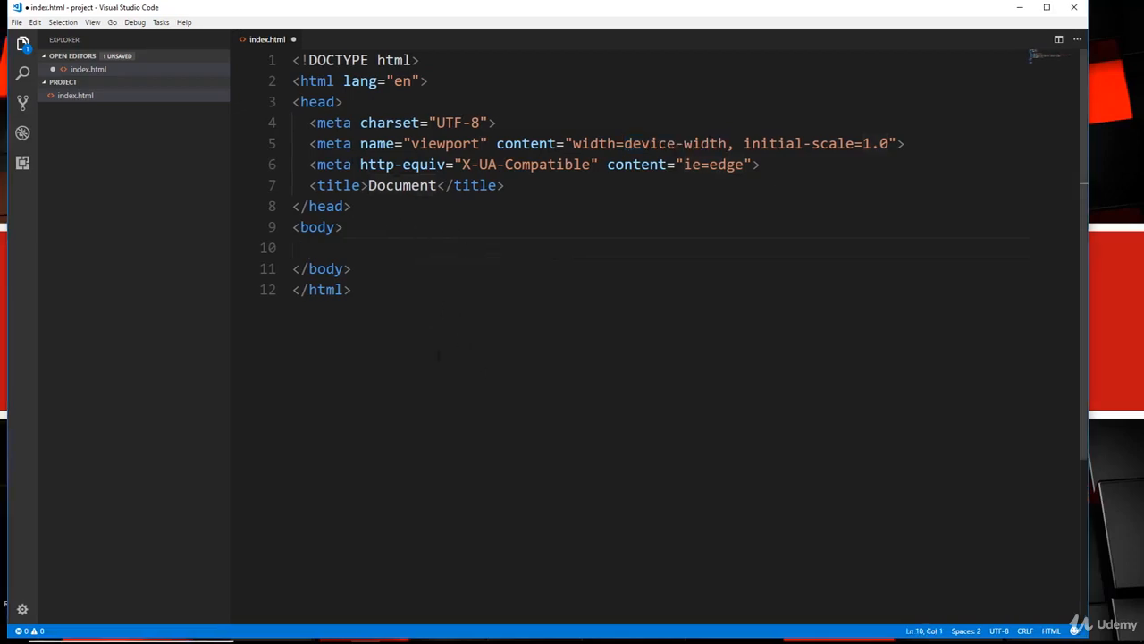
{"action": "key", "text": "Tab"}
{"action": "type", "text": "h1"}
{"action": "key", "text": "Tab"}
{"action": "type", "text": "Hello"}
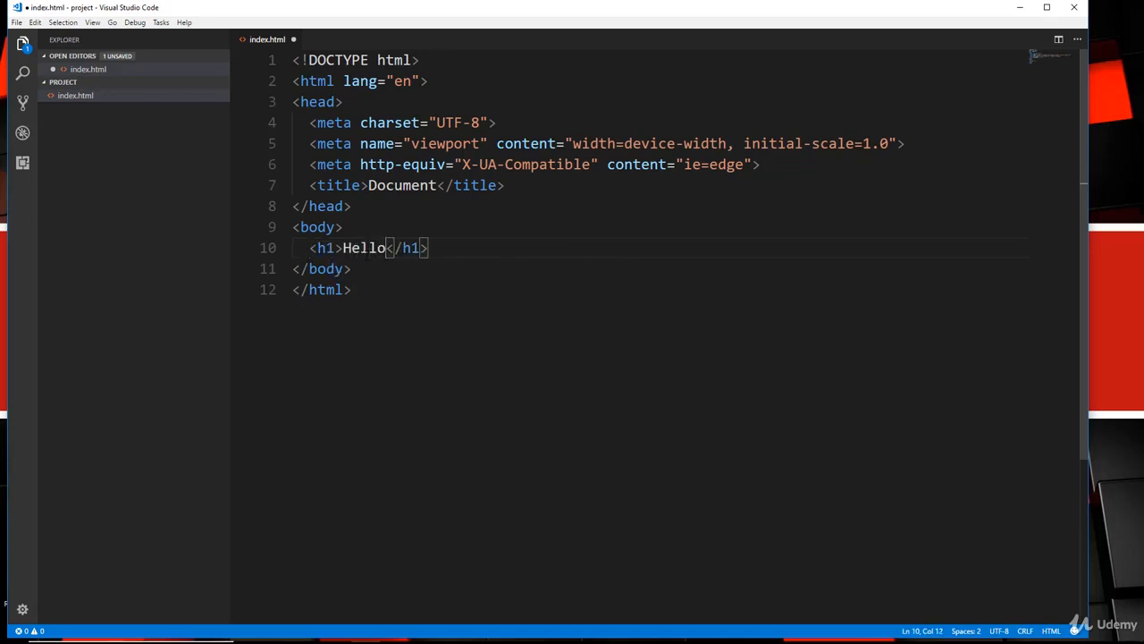
{"action": "key", "text": "ctrl+s"}
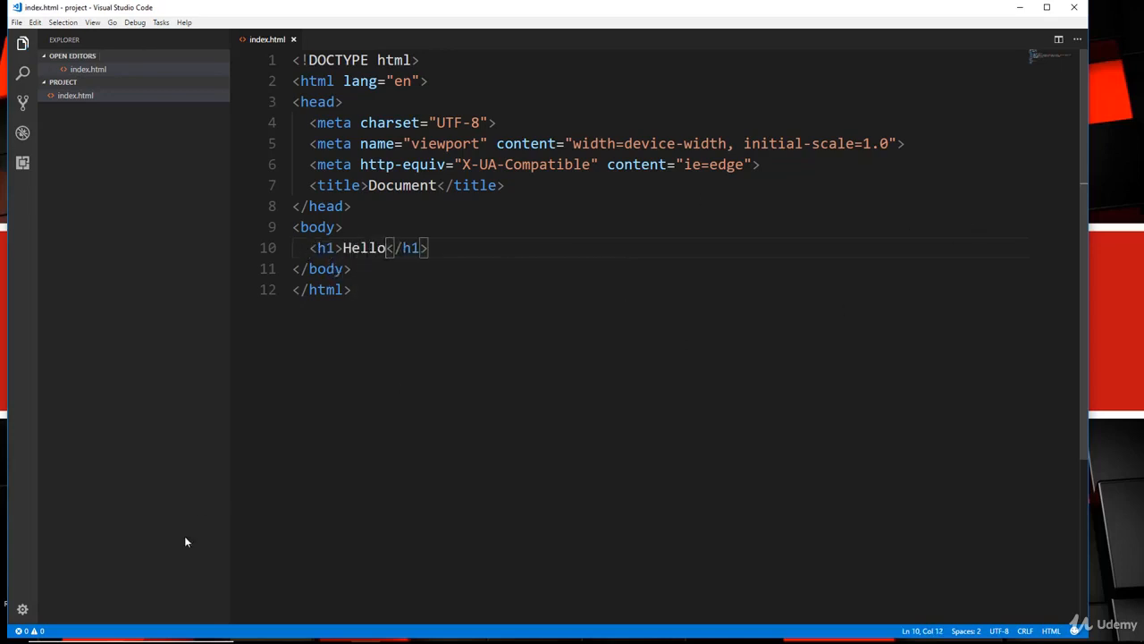
Open index.html from the project folder in Chrome to check Hello, then close it and return to VS Code.
{"action": "mouse_move", "coordinate": [307, 630]}
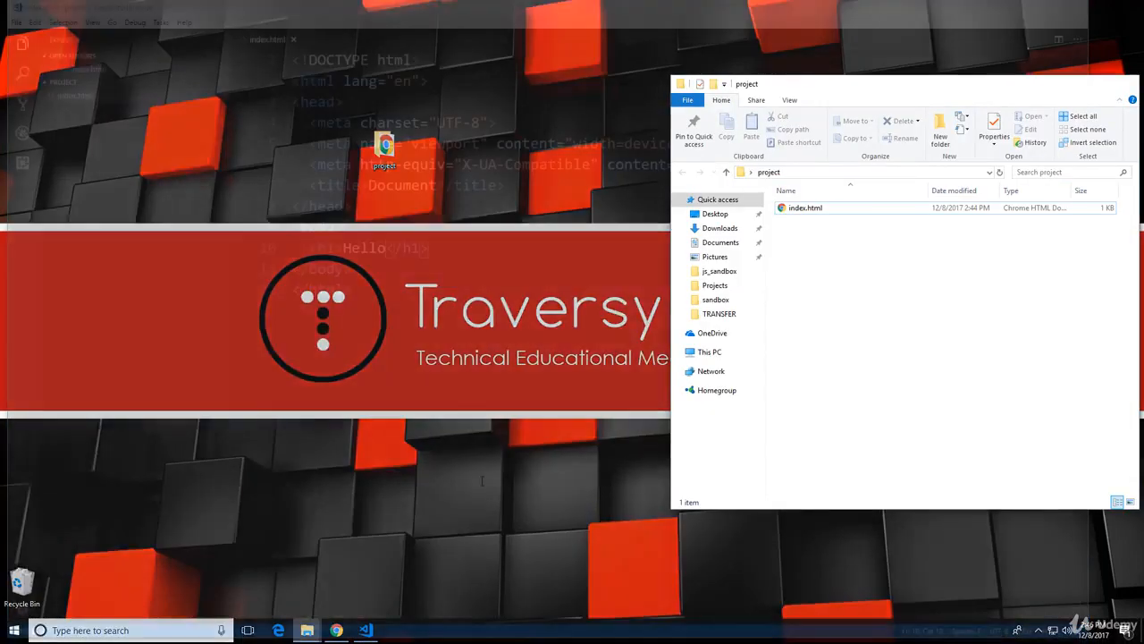
{"action": "left_click", "coordinate": [356, 572]}
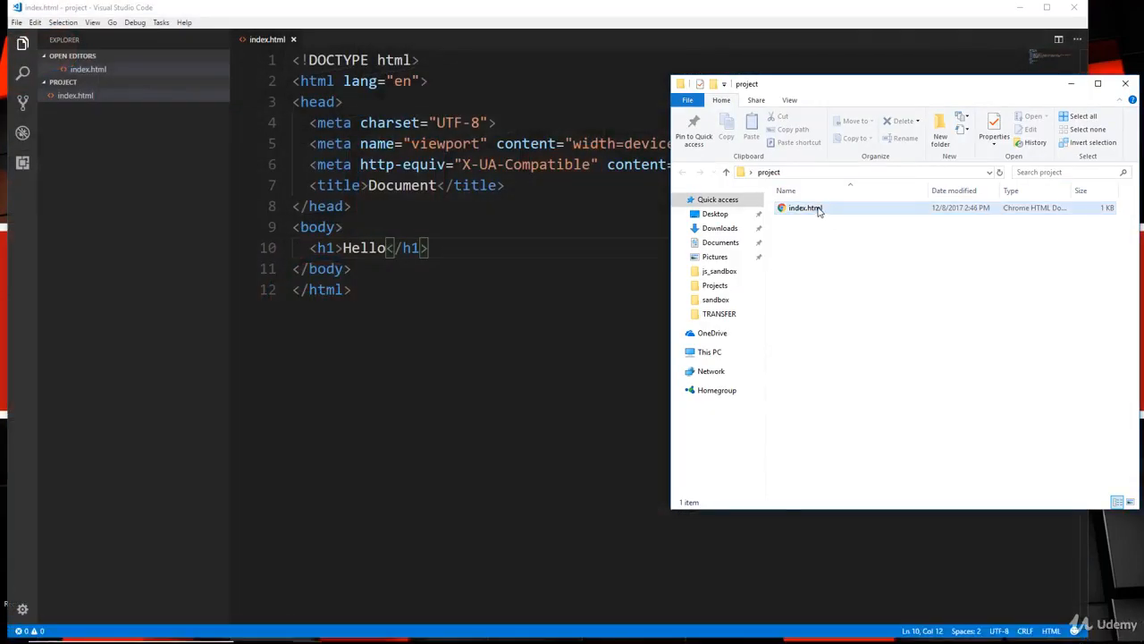
{"action": "double_click", "coordinate": [817, 208]}
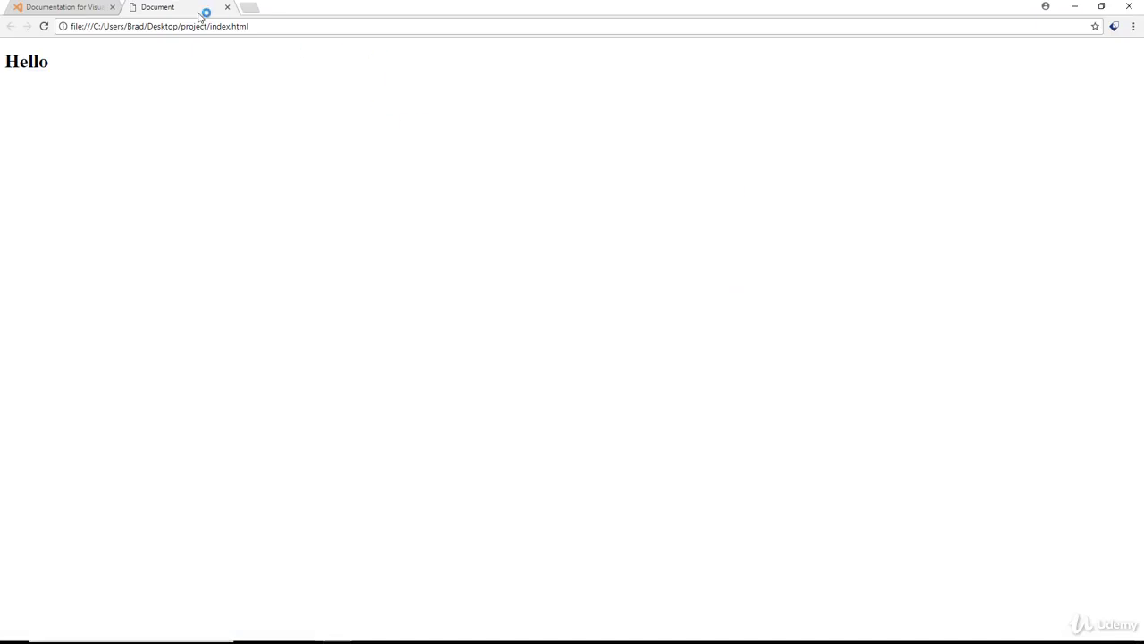
{"action": "left_click", "coordinate": [227, 8]}
{"action": "left_click", "coordinate": [1075, 7]}
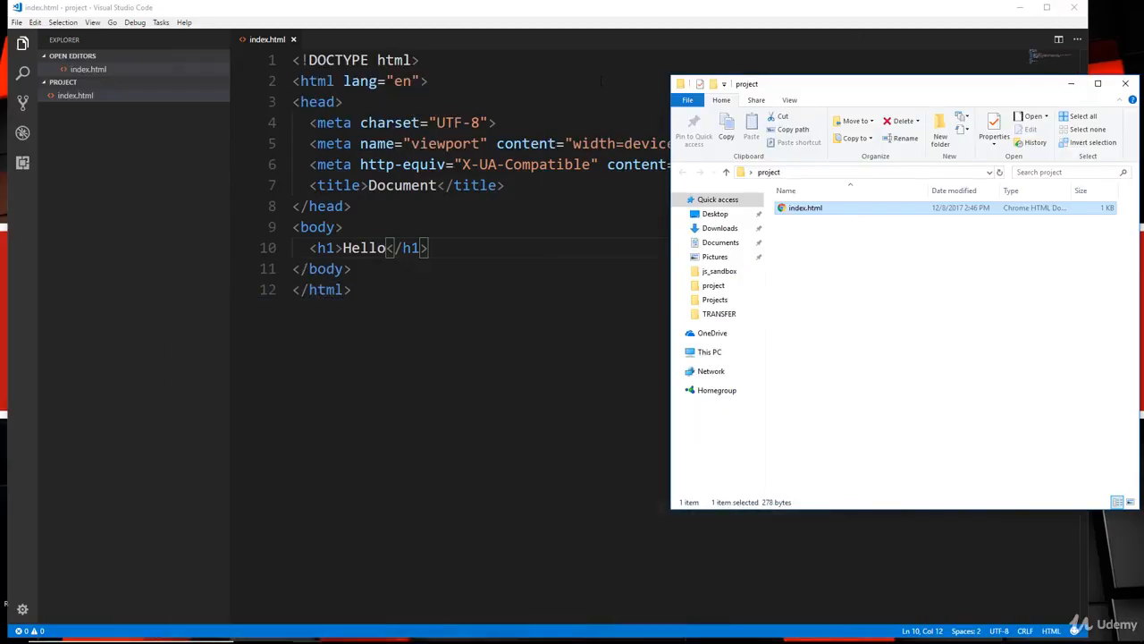
{"action": "left_click", "coordinate": [528, 88]}
{"action": "right_click", "coordinate": [531, 197]}
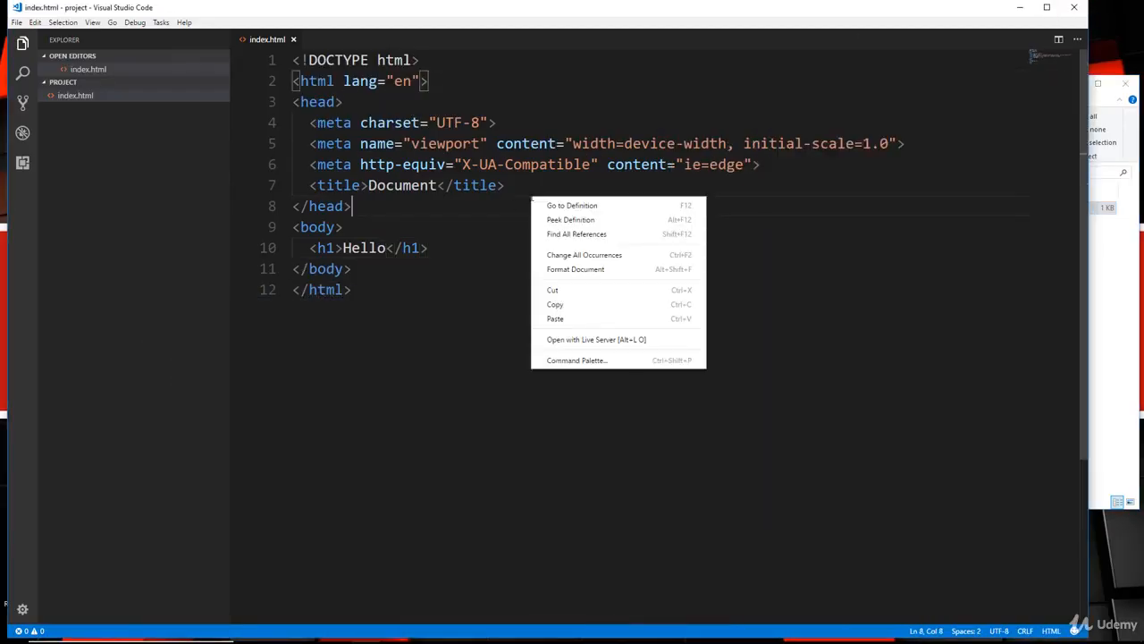
Launch index.html with Live Server and arrange Chrome beside a widened VS Code editor.
{"action": "left_click", "coordinate": [592, 343]}
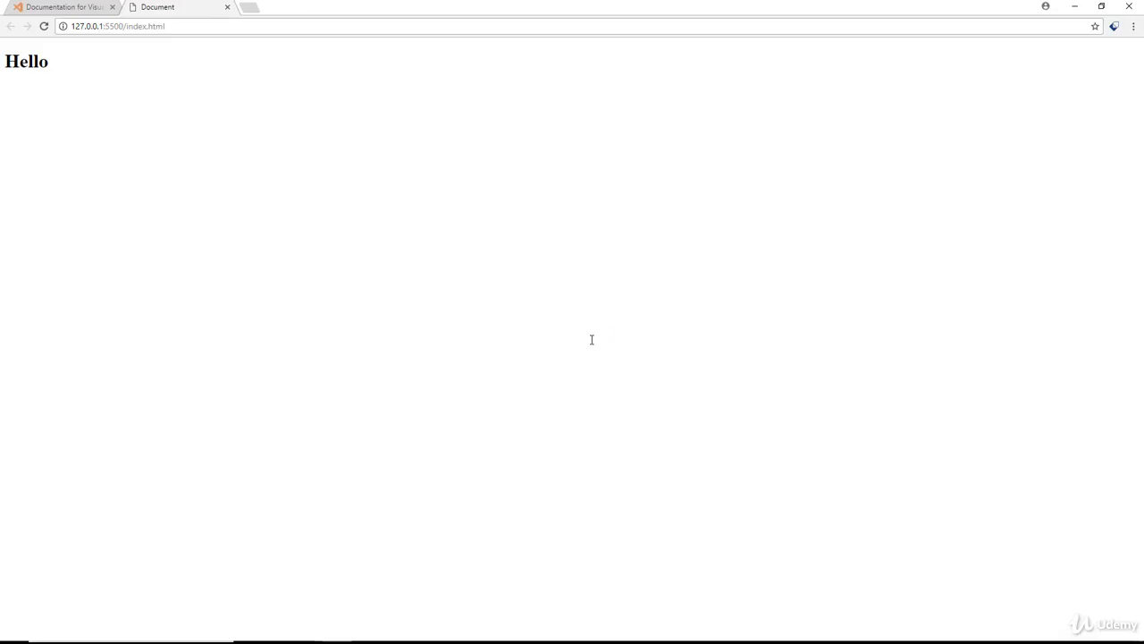
{"action": "left_click_drag", "start_coordinate": [273, 12], "coordinate": [1143, 37]}
{"action": "left_click", "coordinate": [360, 145]}
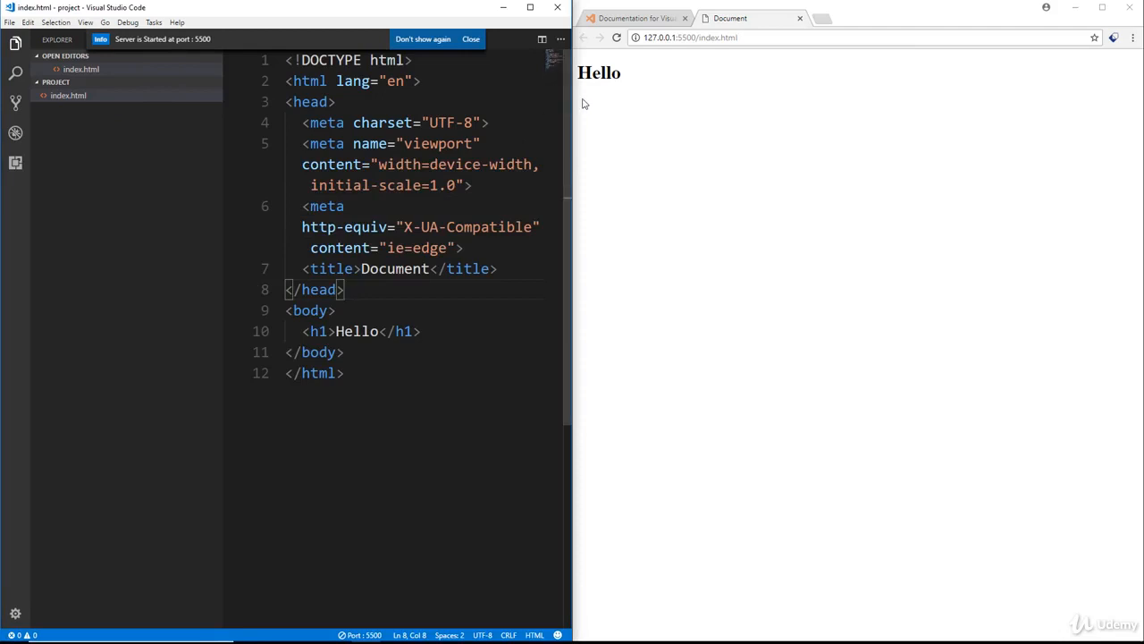
{"action": "left_click_drag", "start_coordinate": [572, 112], "coordinate": [855, 117]}
{"action": "left_click", "coordinate": [379, 268]}
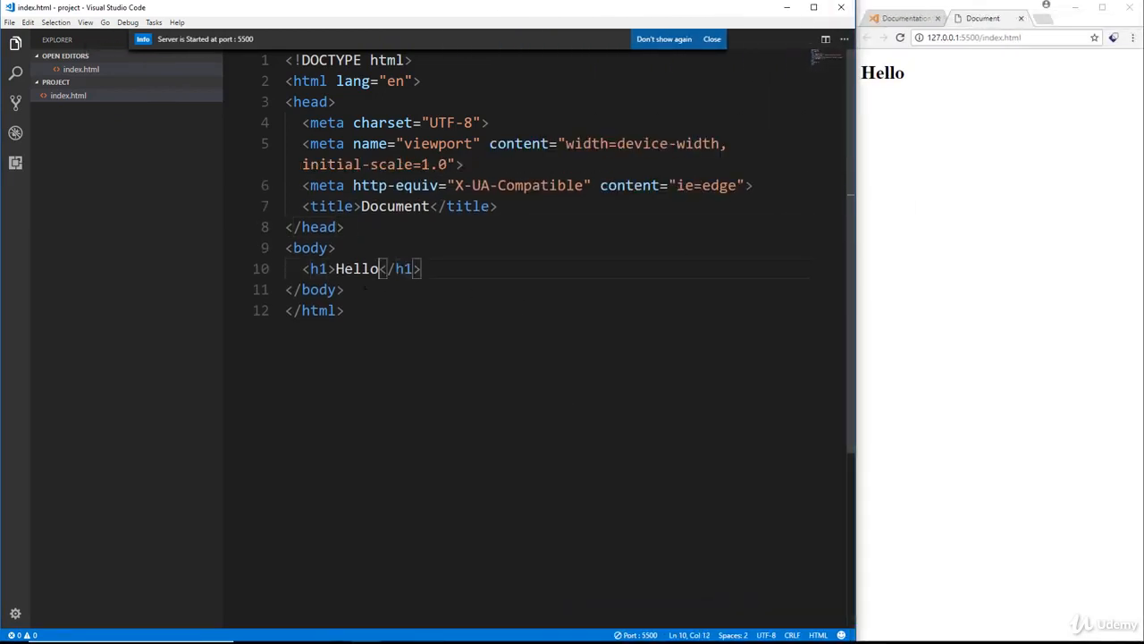
Append 'World' to the heading and save, then select the local server URL in Chrome.
{"action": "type", "text": "World"}
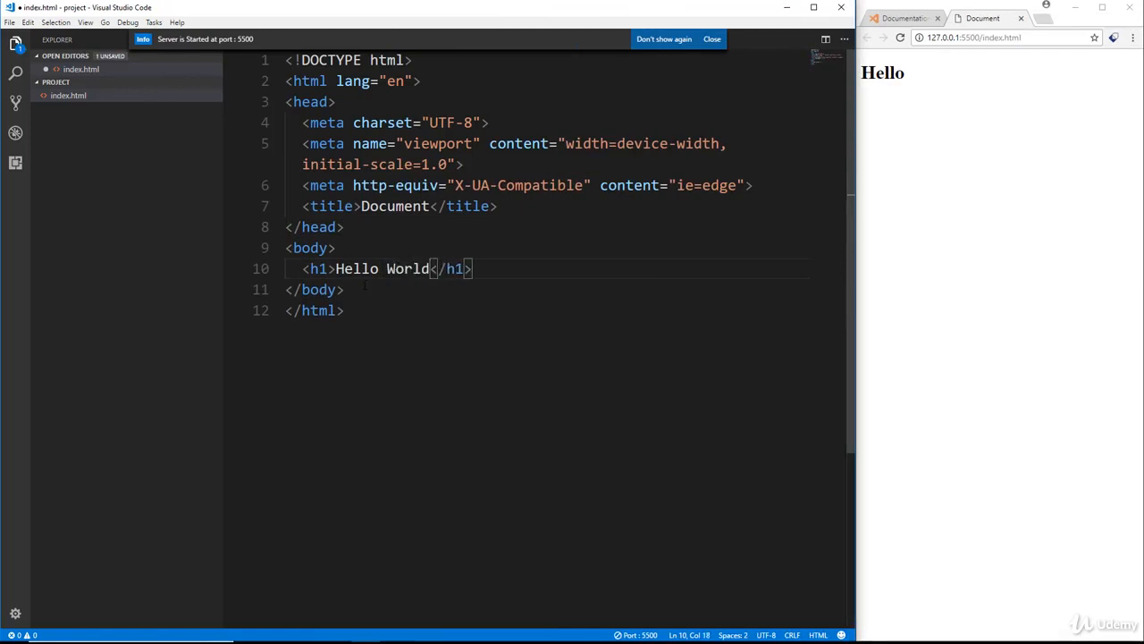
{"action": "key", "text": "ctrl+s"}
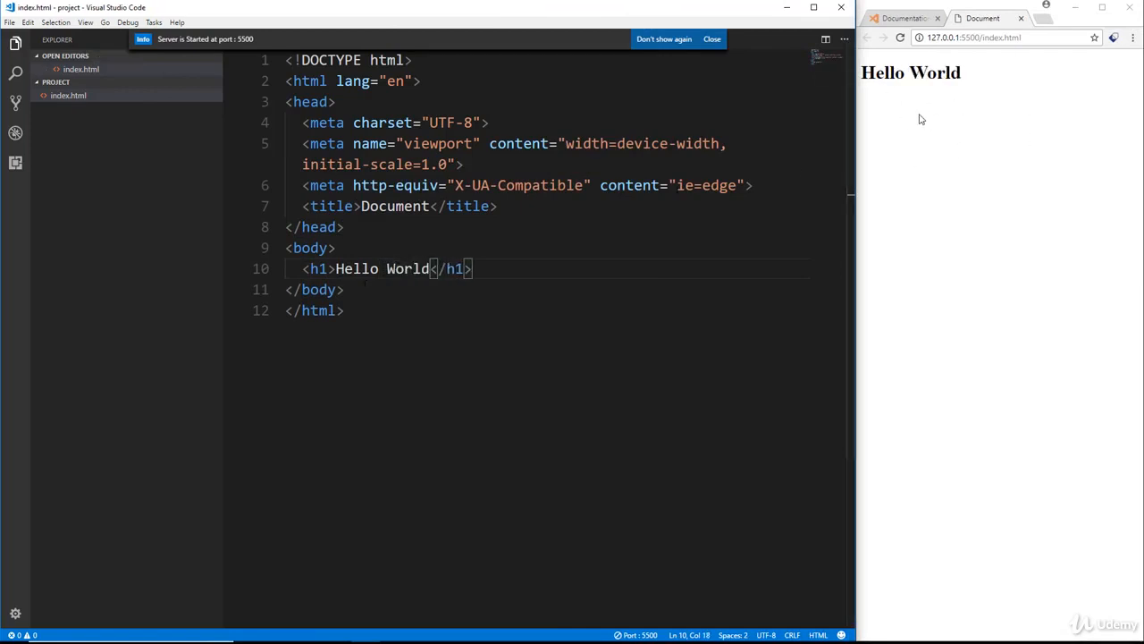
{"action": "left_click", "coordinate": [900, 39]}
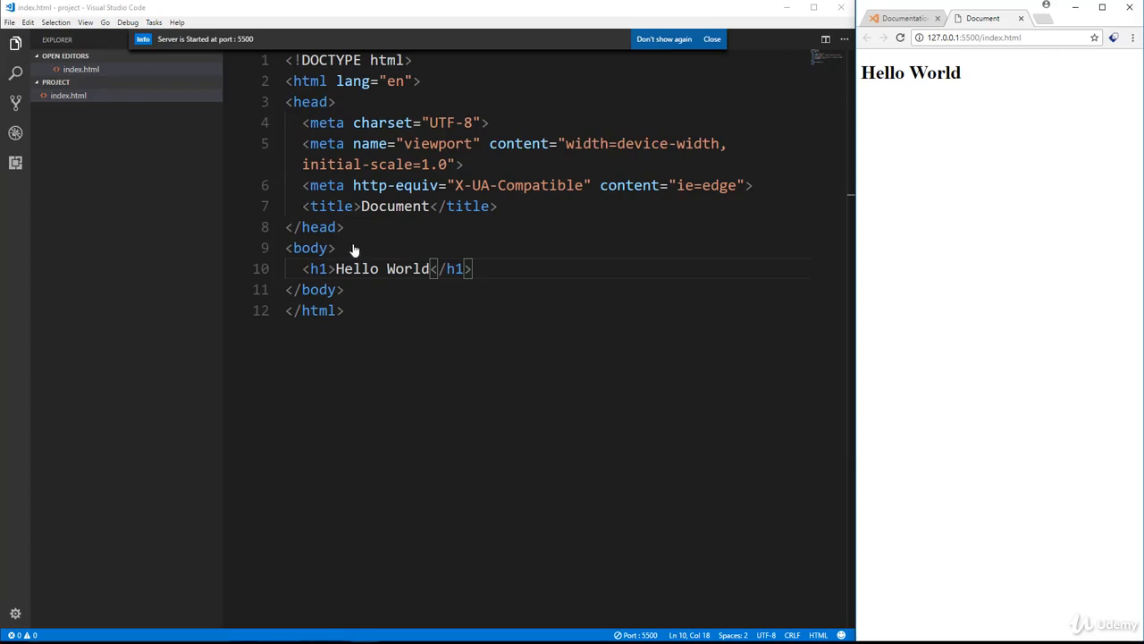
{"action": "left_click_drag", "start_coordinate": [927, 37], "coordinate": [1033, 37]}
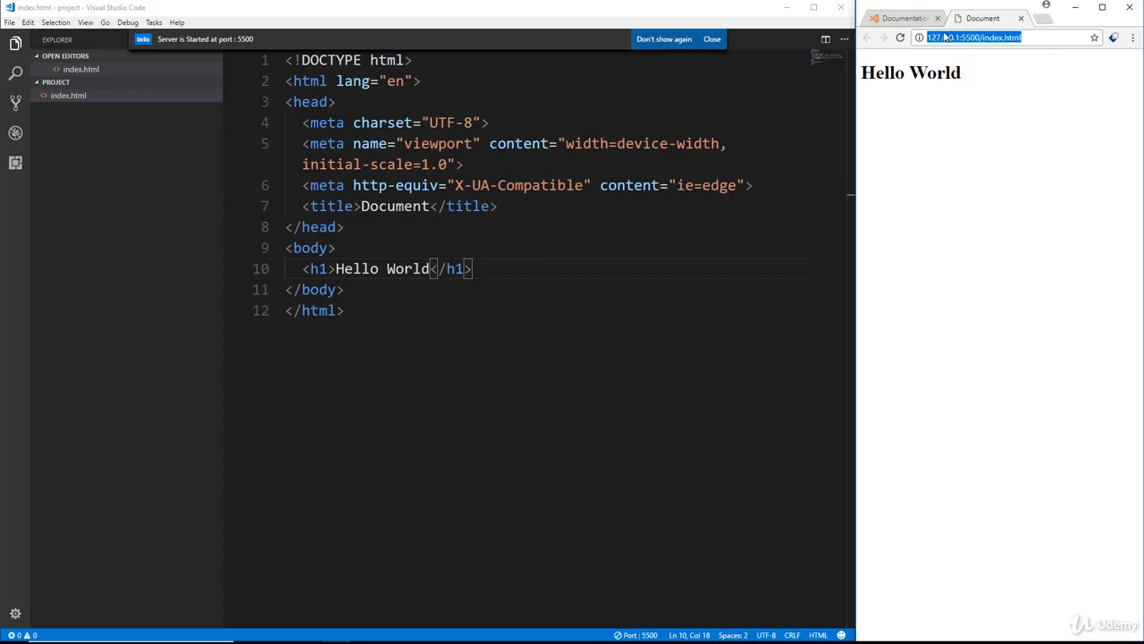